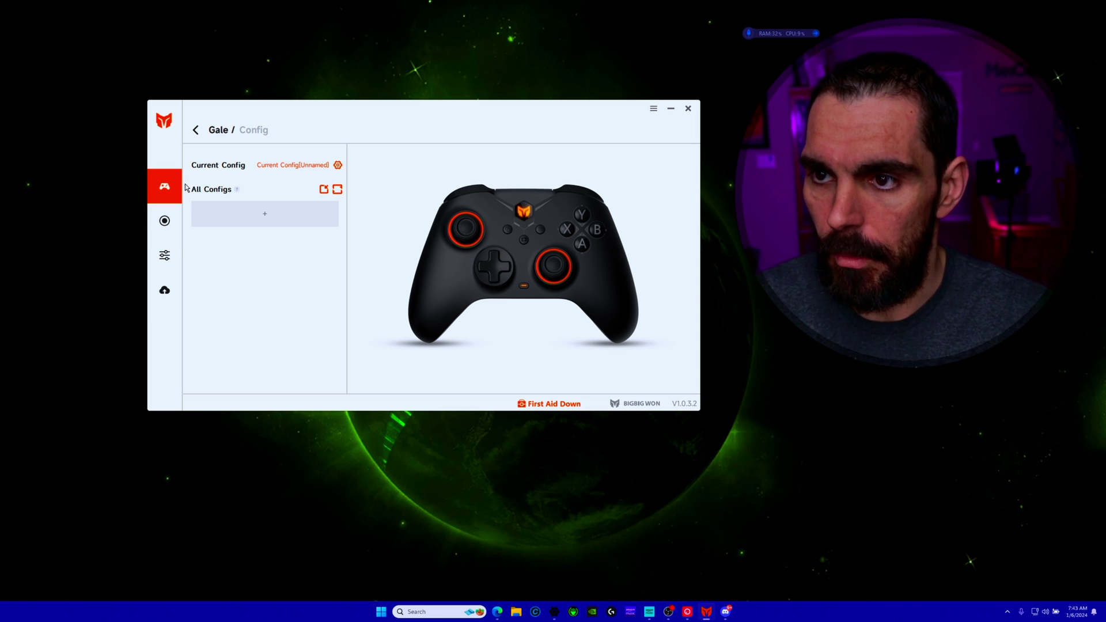
Step: Check the firmware upgrade page for the Gale controller and reset the device from its Debug settings
click(167, 293)
click(426, 363)
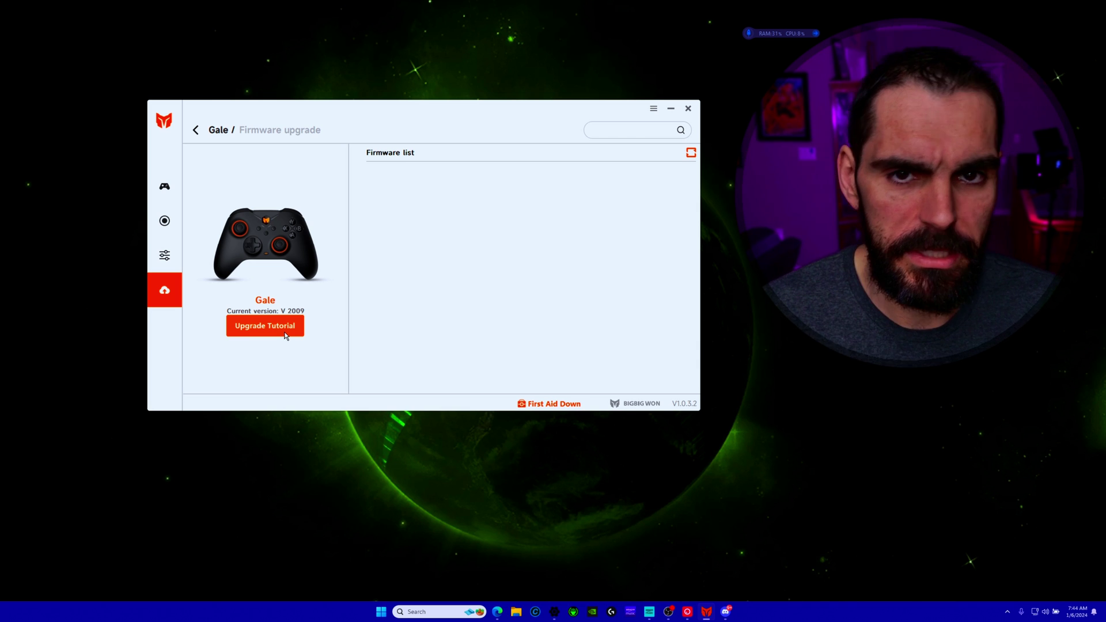
click(165, 260)
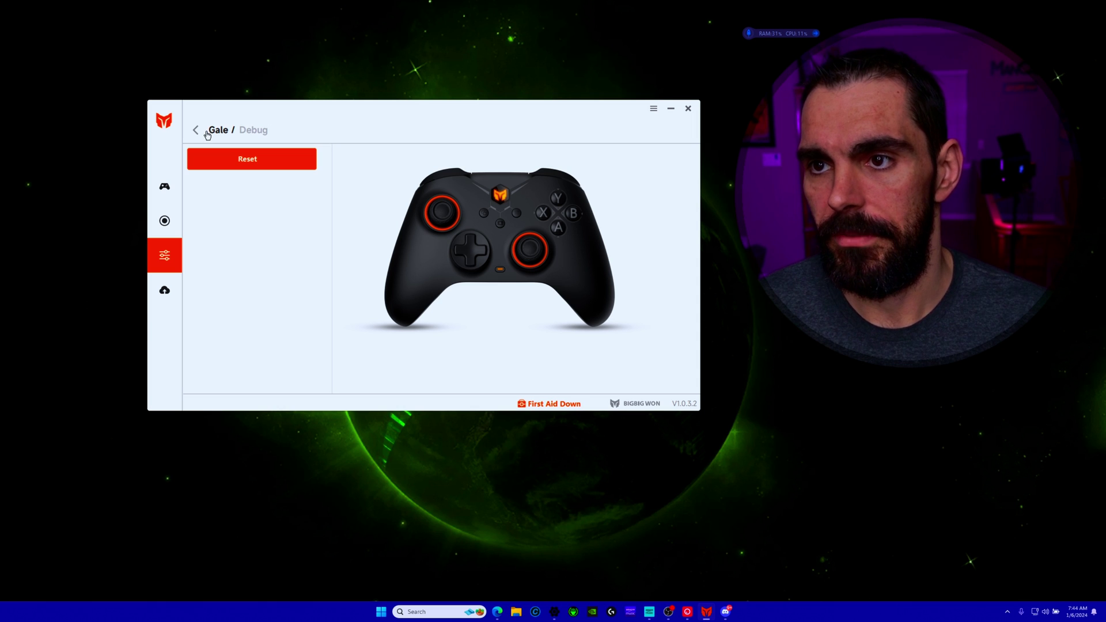
click(261, 163)
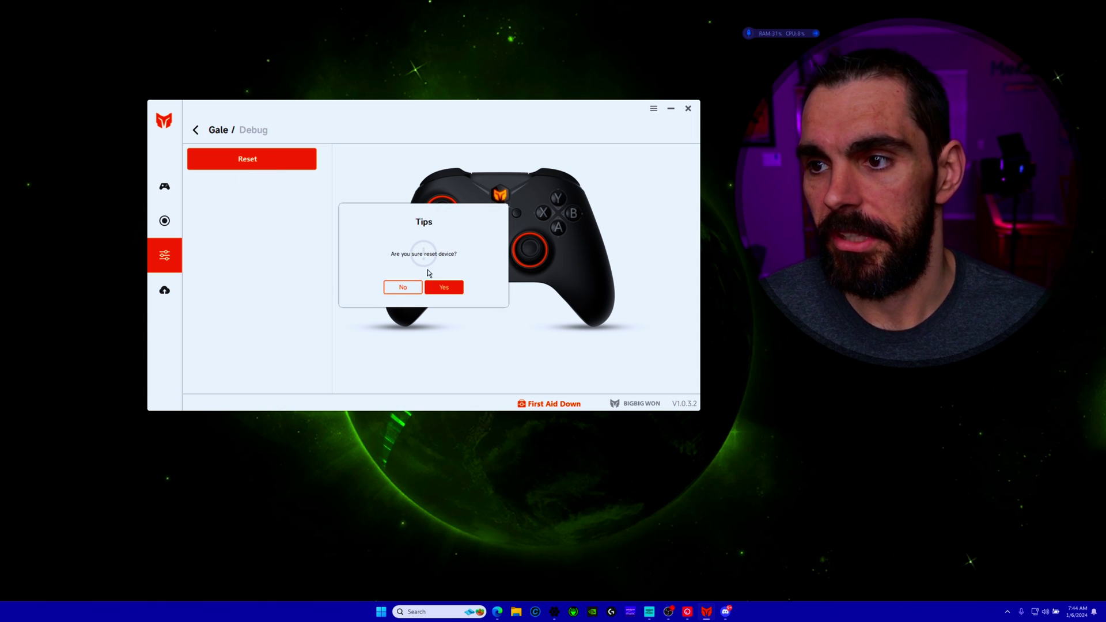
click(444, 291)
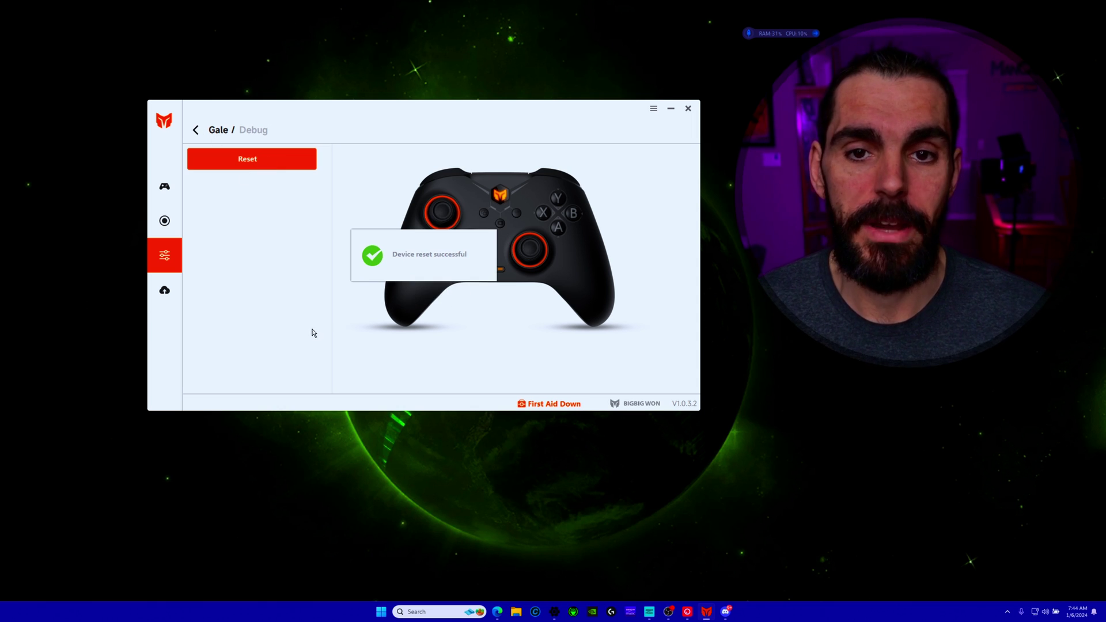
Step: Create a new macro for the M1 button and set its trigger mode to Tap
click(178, 231)
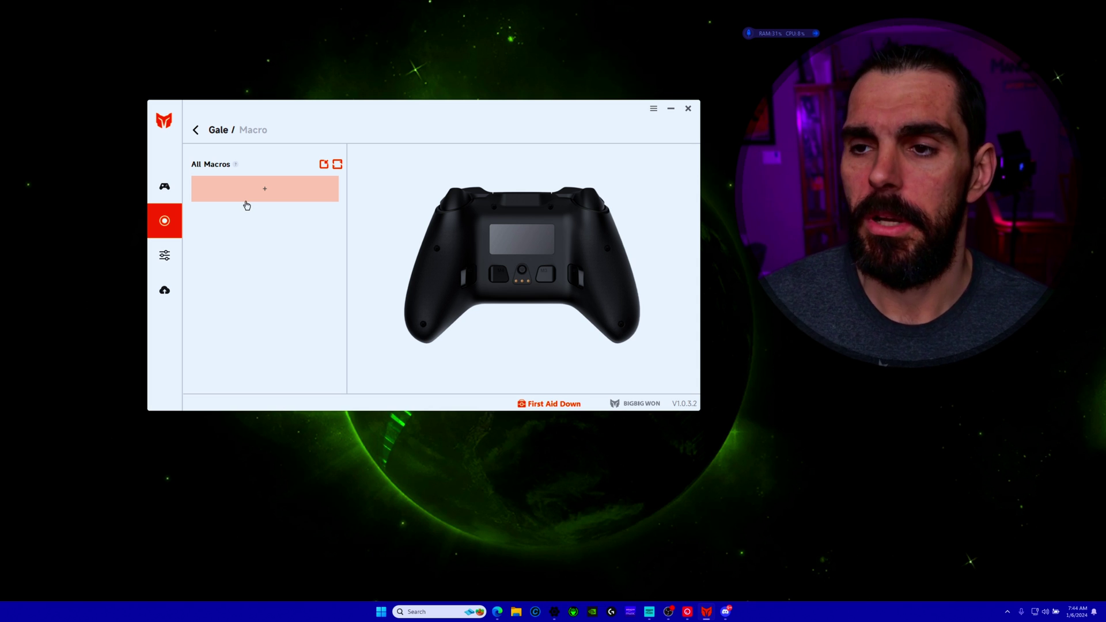
click(260, 190)
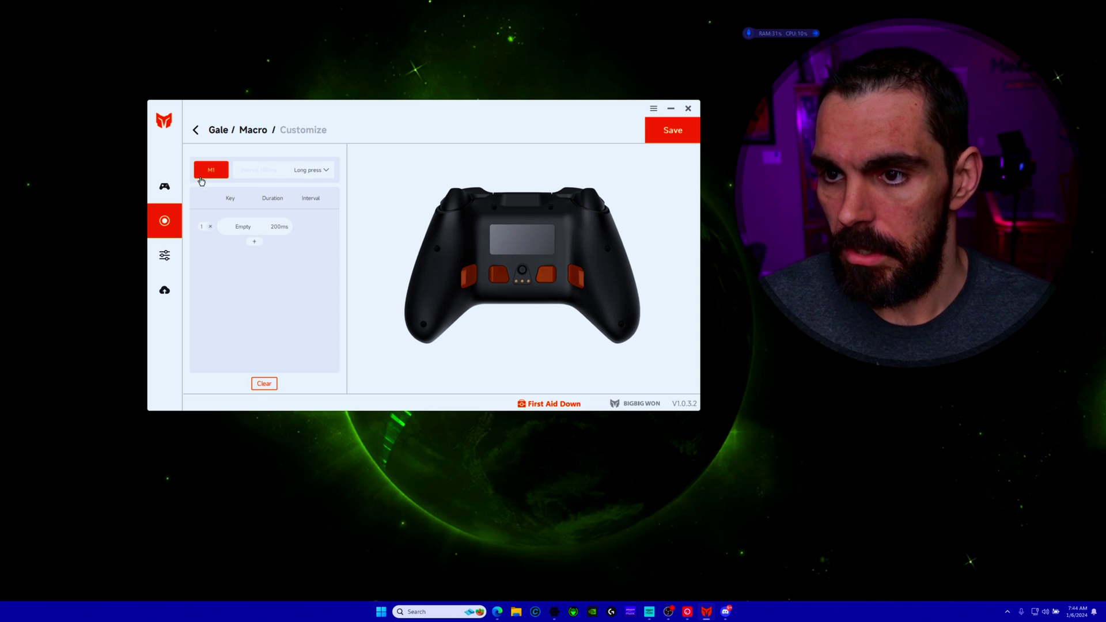
click(306, 173)
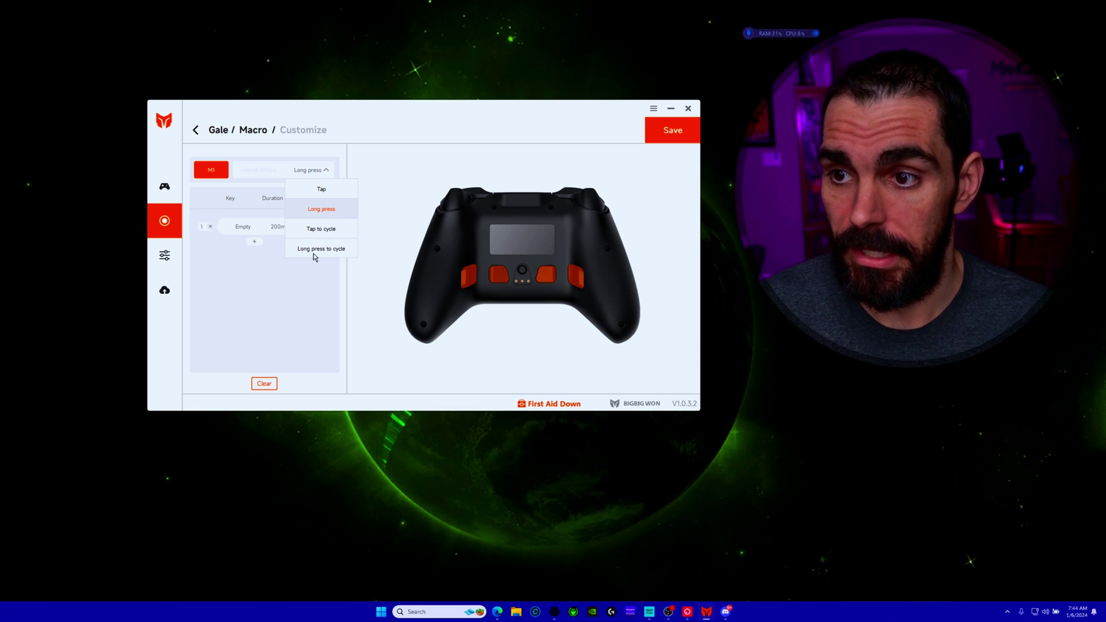
click(323, 189)
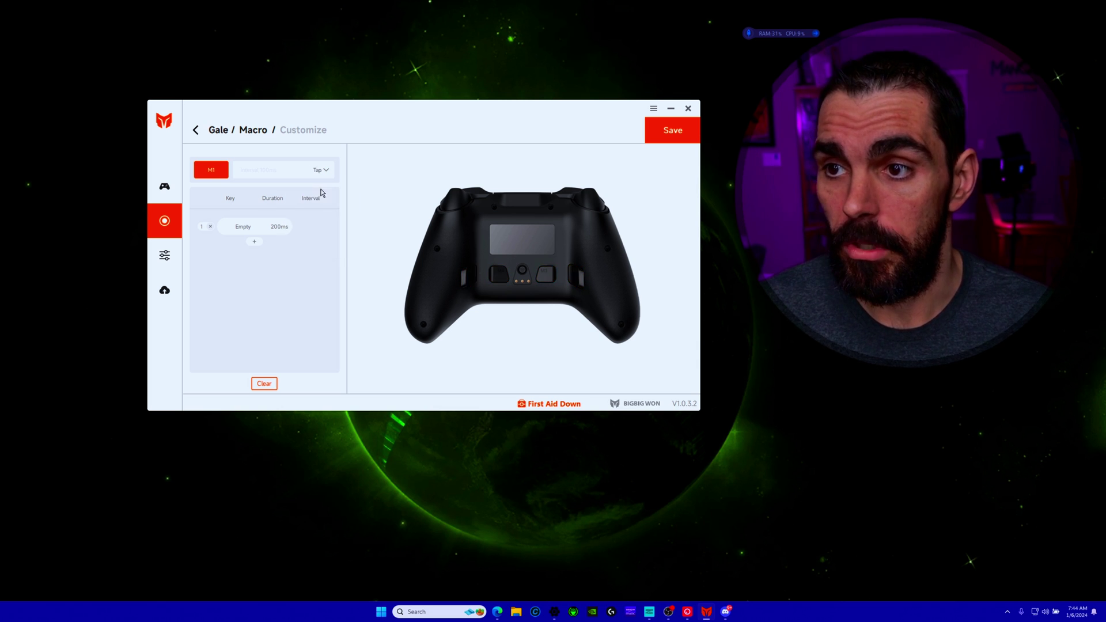
Step: Assign left stick up as the macro's first key and right stick left as its second key
click(243, 227)
click(325, 211)
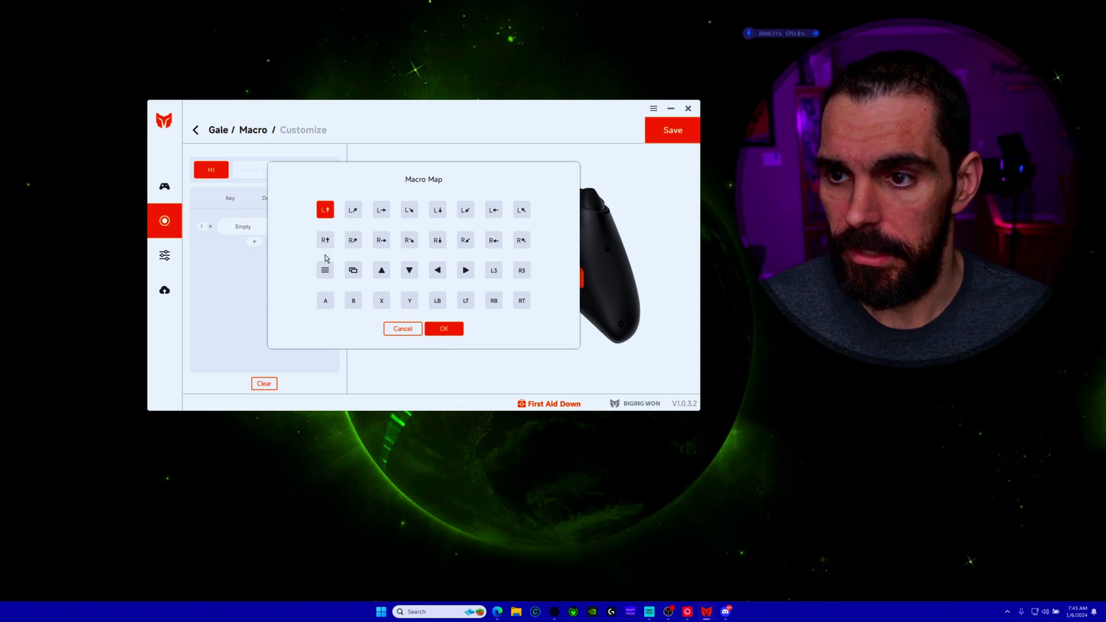
click(261, 251)
click(255, 242)
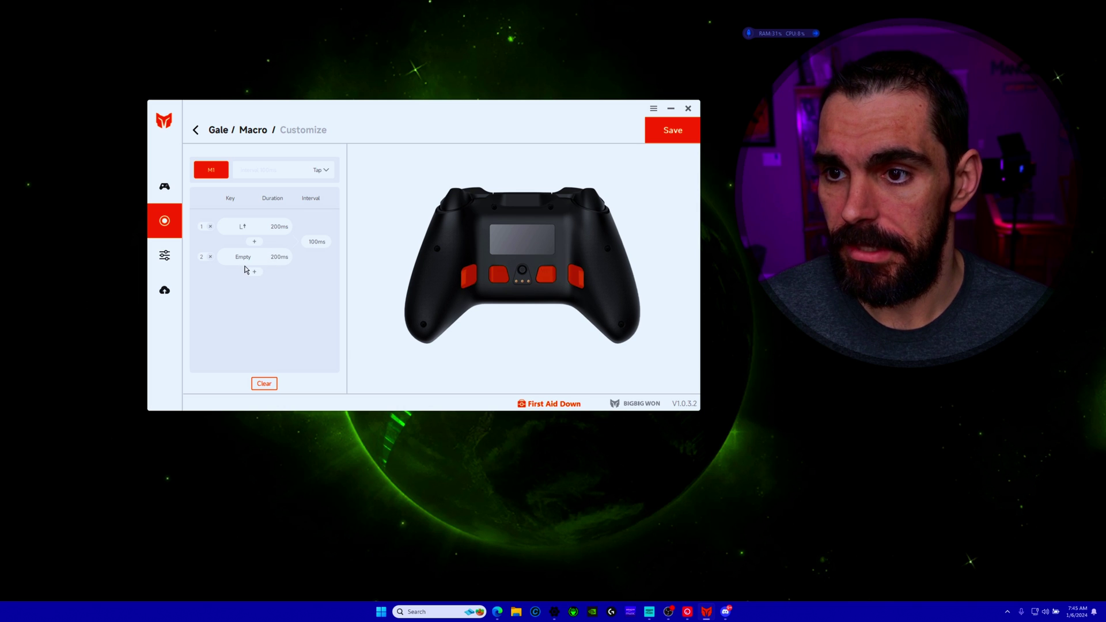
click(243, 257)
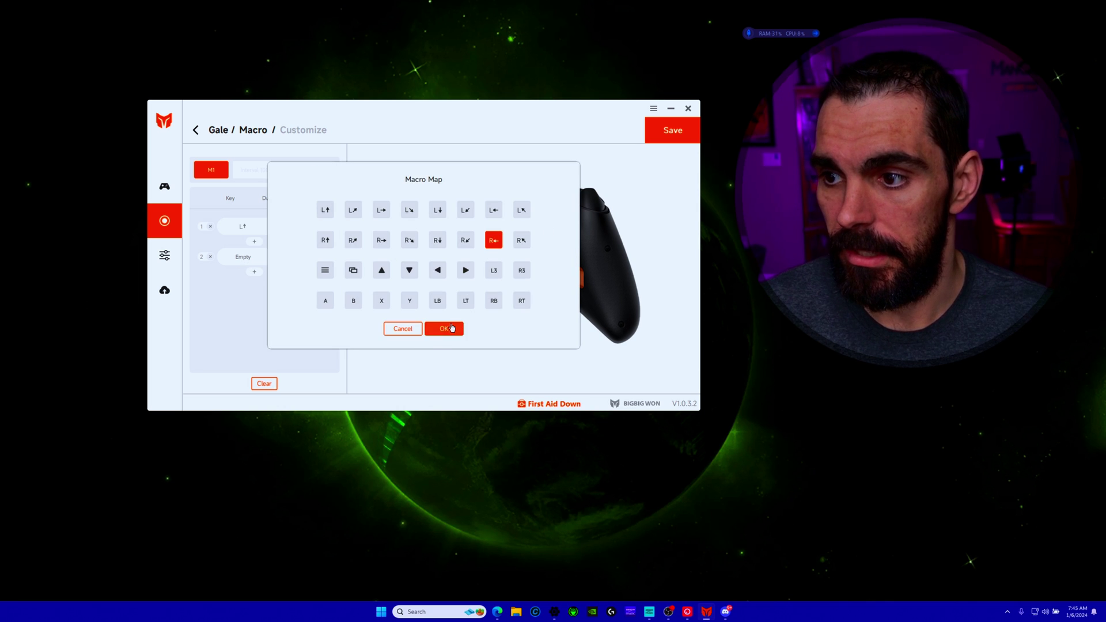
click(452, 328)
Step: Add A as the macro's third key and RS as its fourth key
click(254, 272)
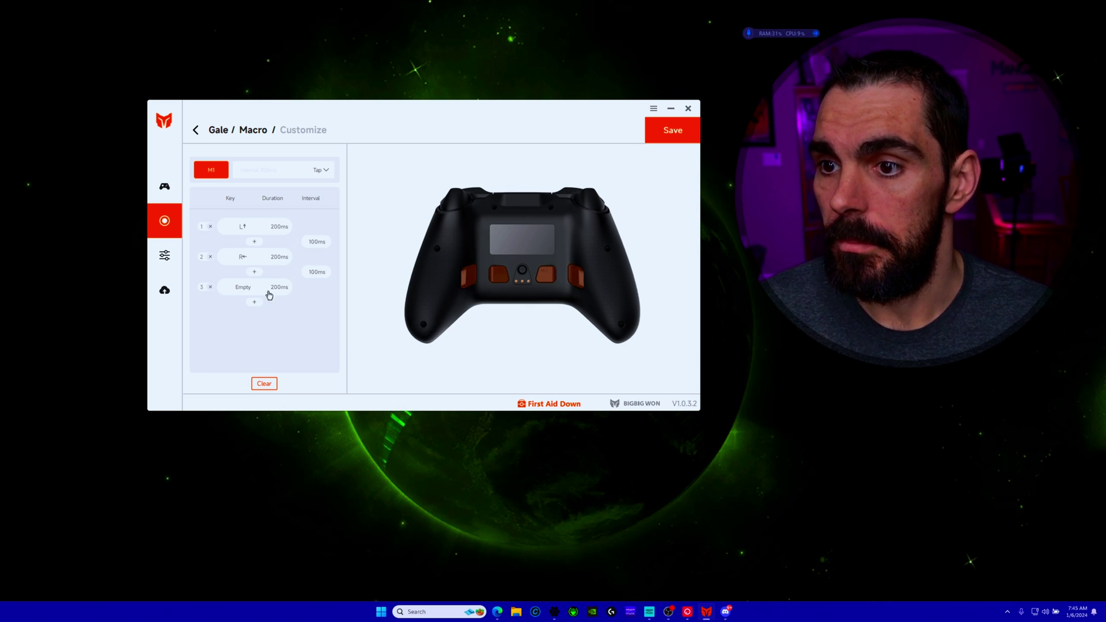
click(269, 295)
click(323, 298)
click(441, 327)
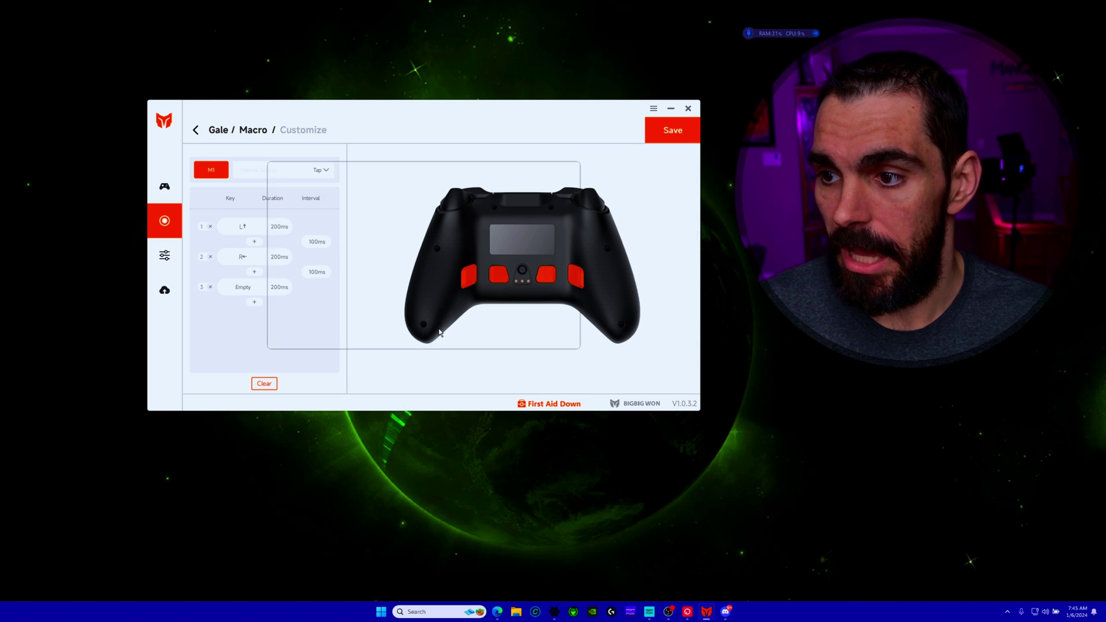
click(254, 301)
click(240, 320)
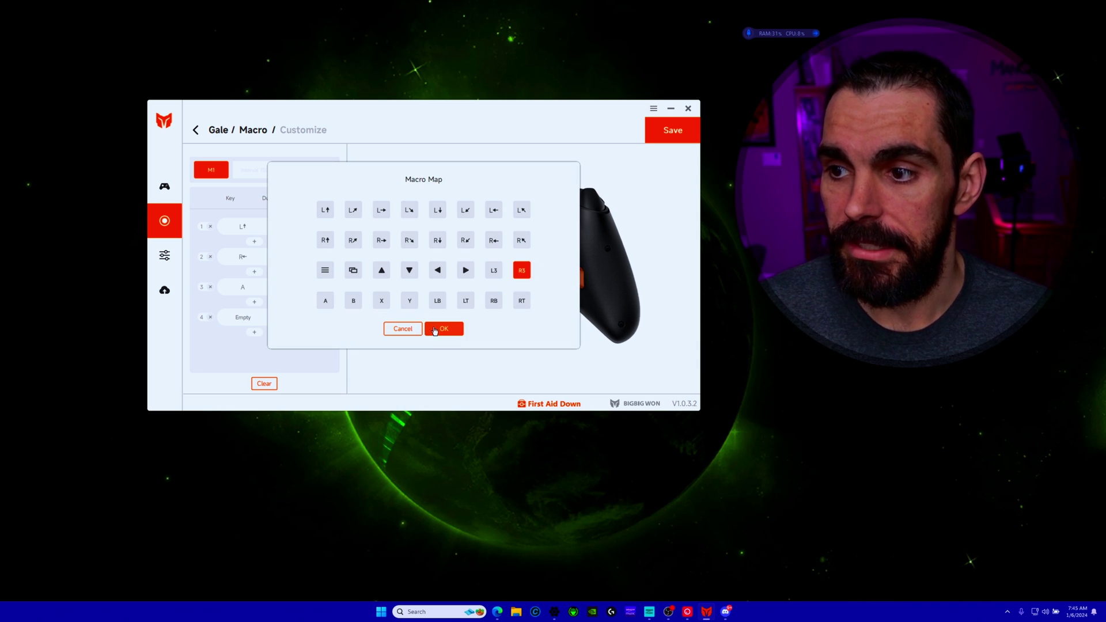
click(434, 328)
Step: Add a fifth key to the macro and assign the three-line menu button to it
click(254, 333)
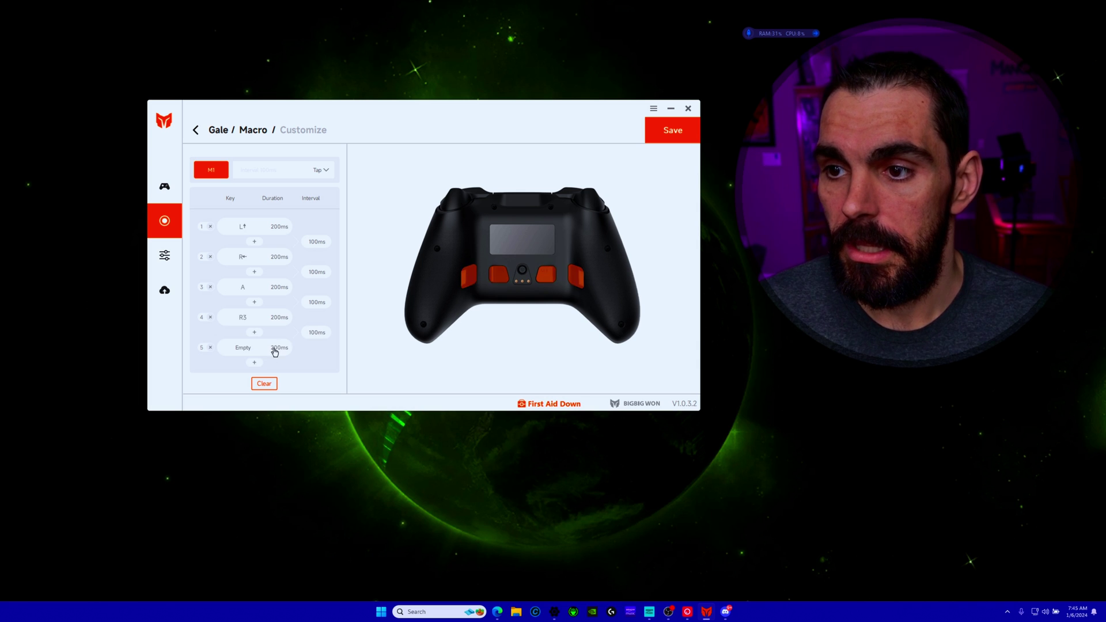
click(244, 348)
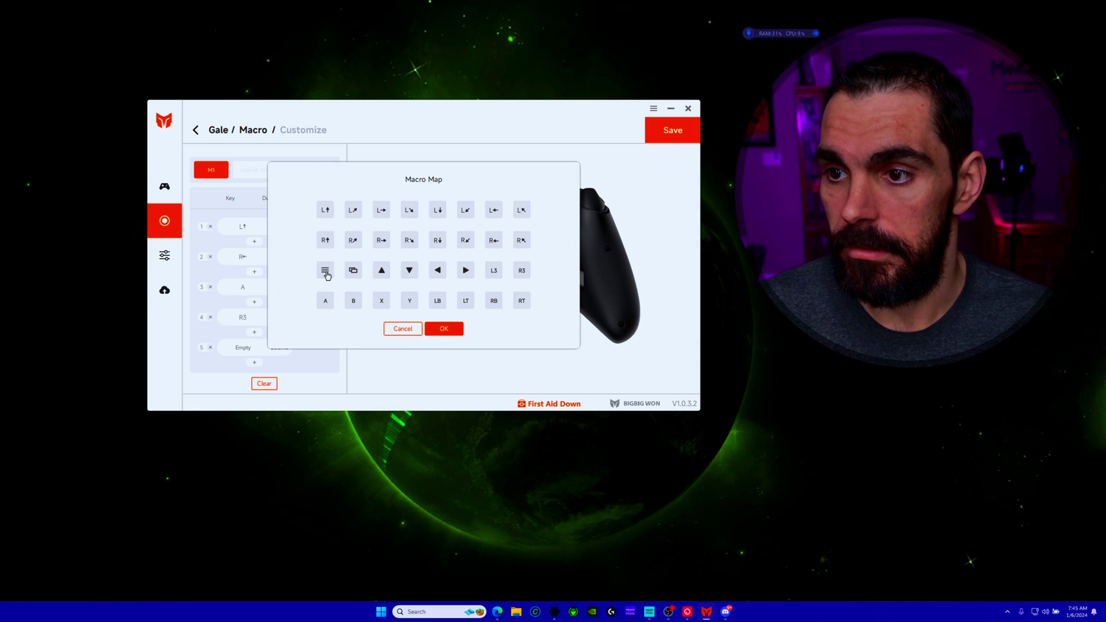
click(325, 272)
click(444, 328)
Step: Open each interval between the macro's keys for editing to show that the timings are adjustable
click(322, 332)
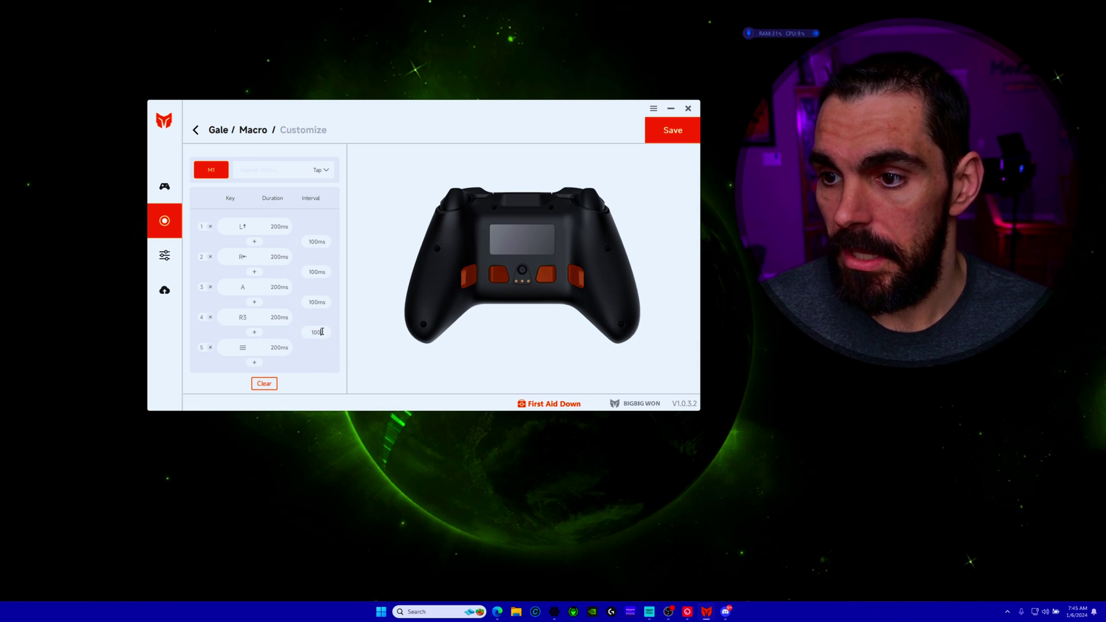
click(319, 303)
click(315, 274)
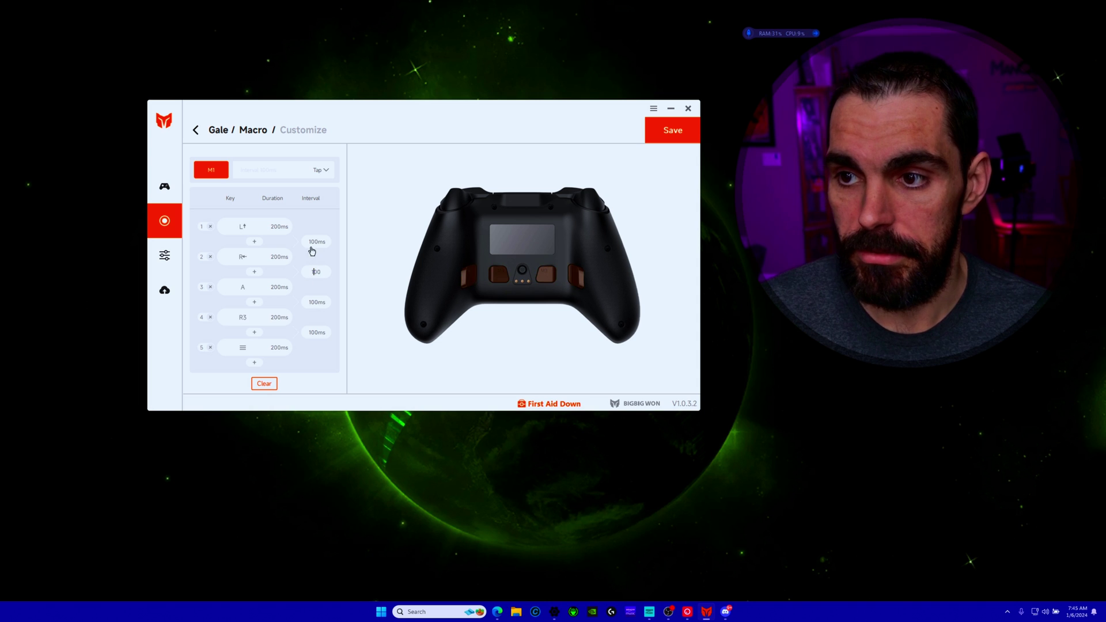
click(316, 241)
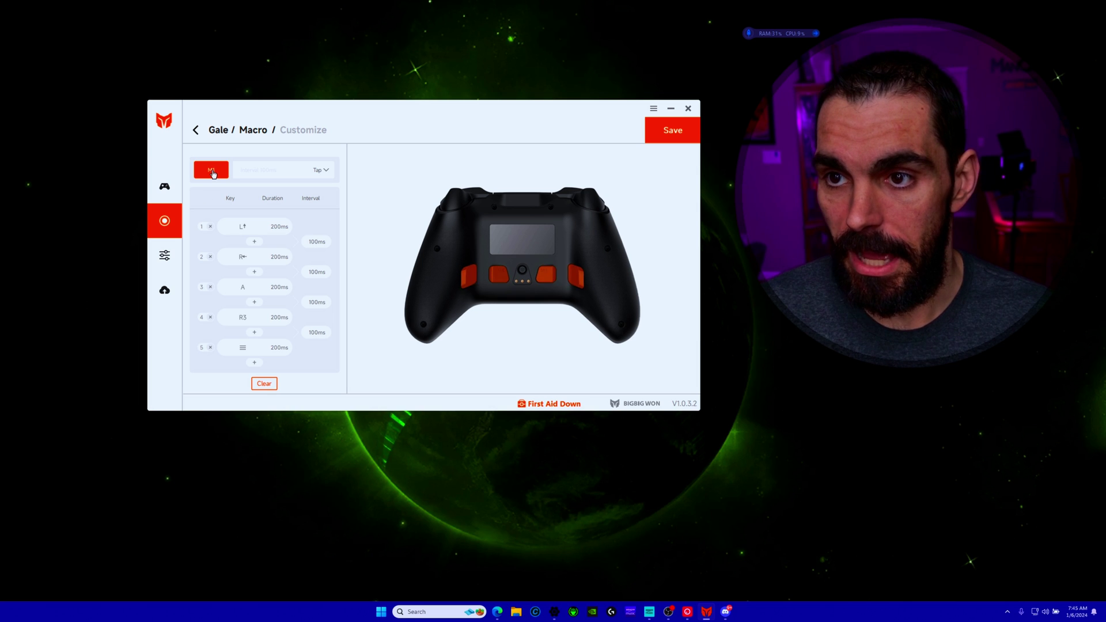
Step: Bring up the Gamepad Tester page behind the controller software, save the M1 macro as "test" and enable it
key(alt+Tab)
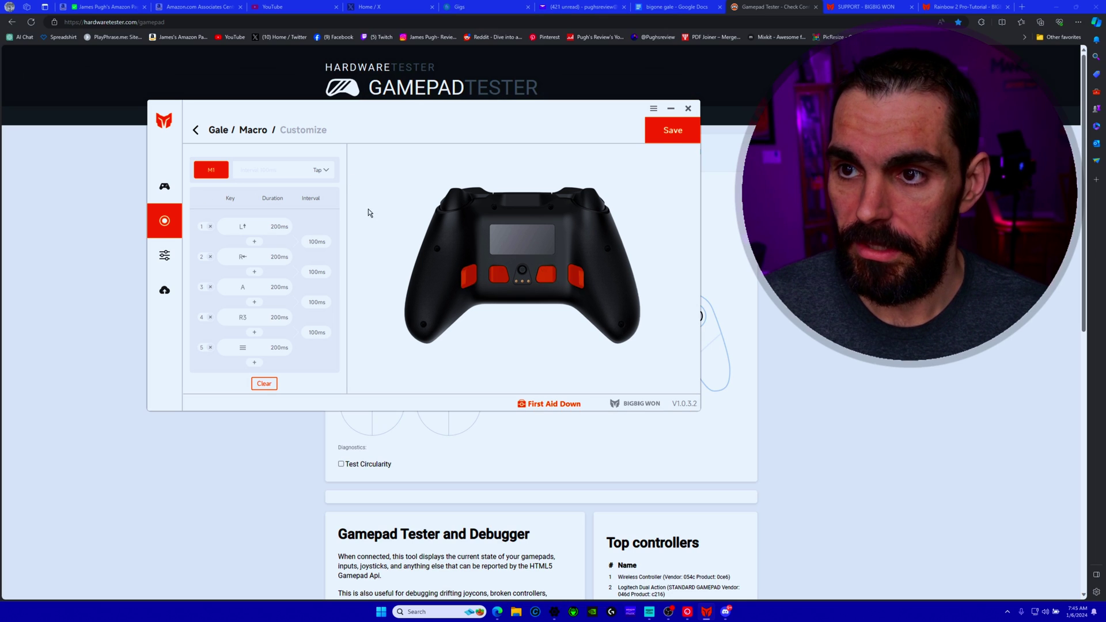
click(669, 133)
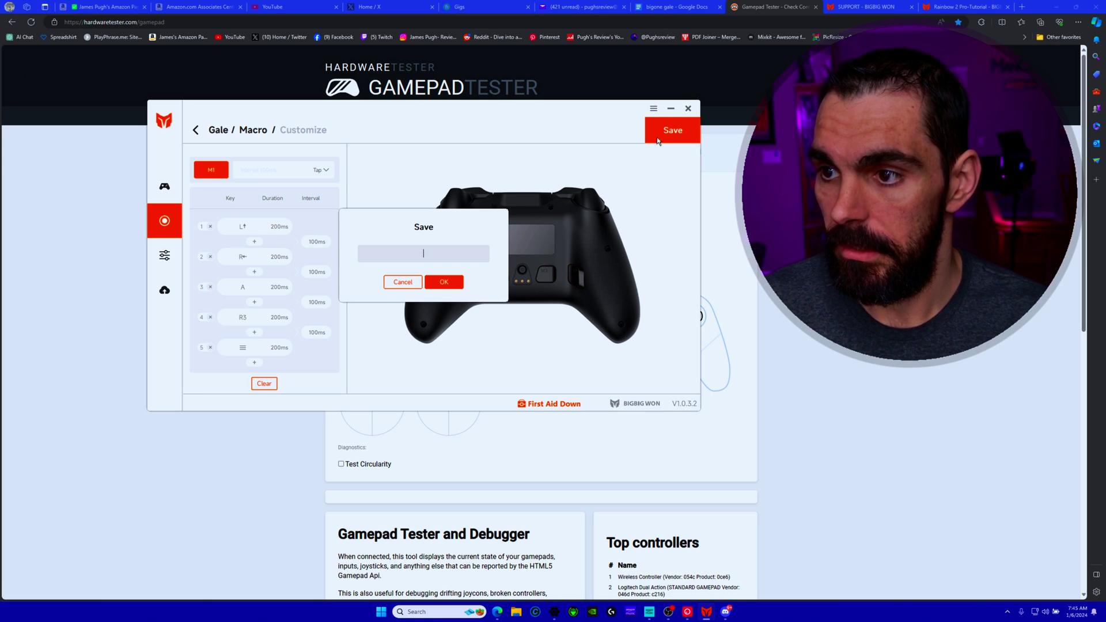
click(424, 254)
text(test)
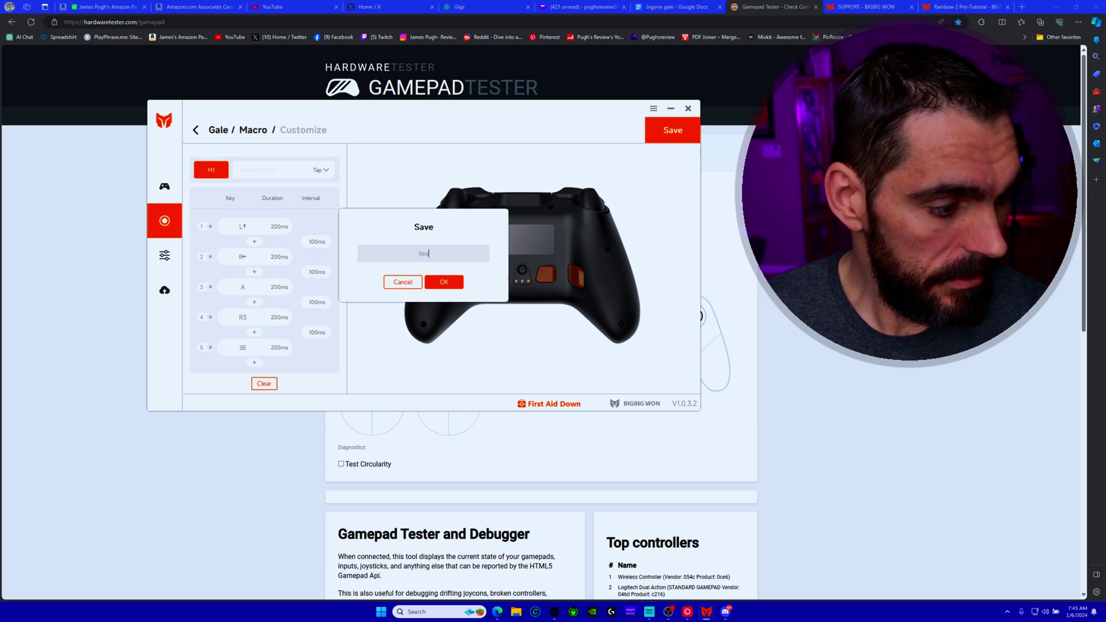
click(452, 284)
click(318, 189)
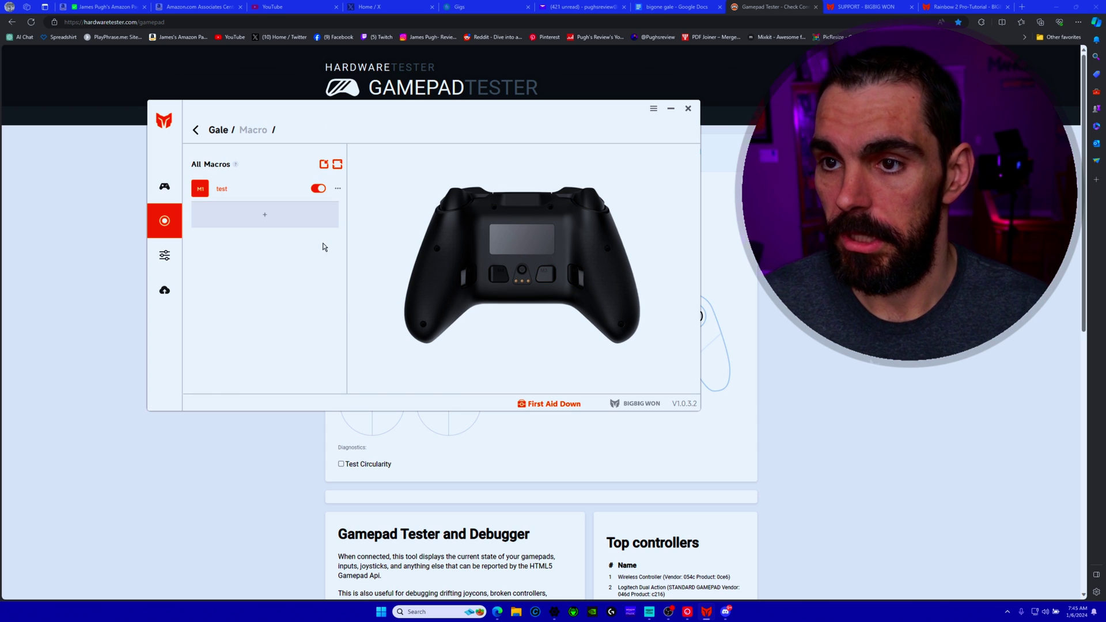
Step: Uncover the Gamepad Tester page to try out the M1 macro on the controller, and minimise the browser
drag(382, 155, 303, 217)
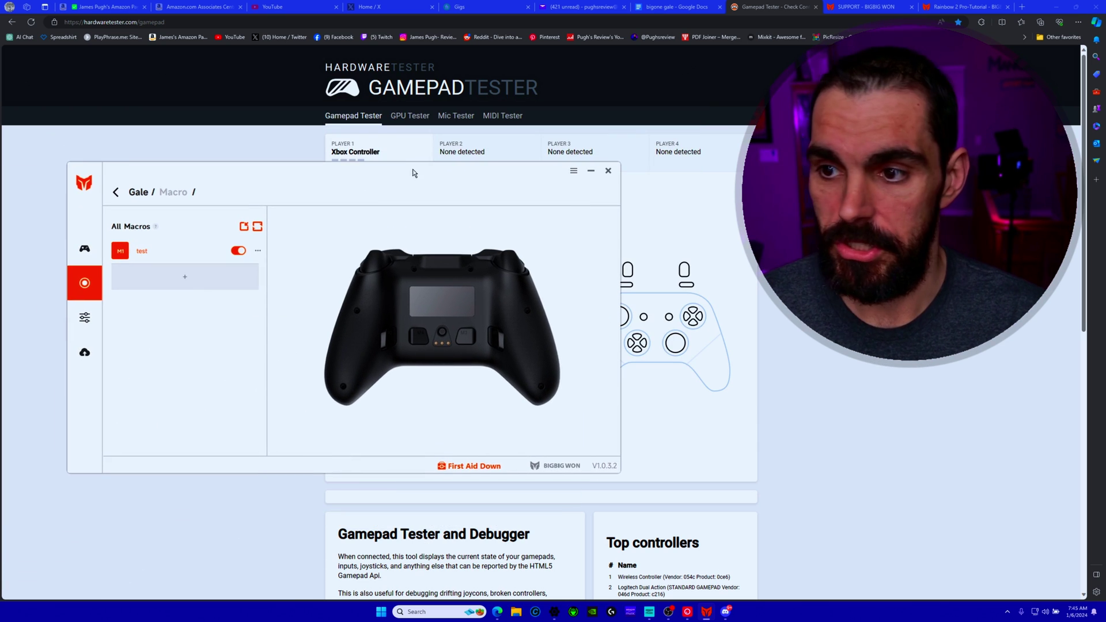
click(591, 171)
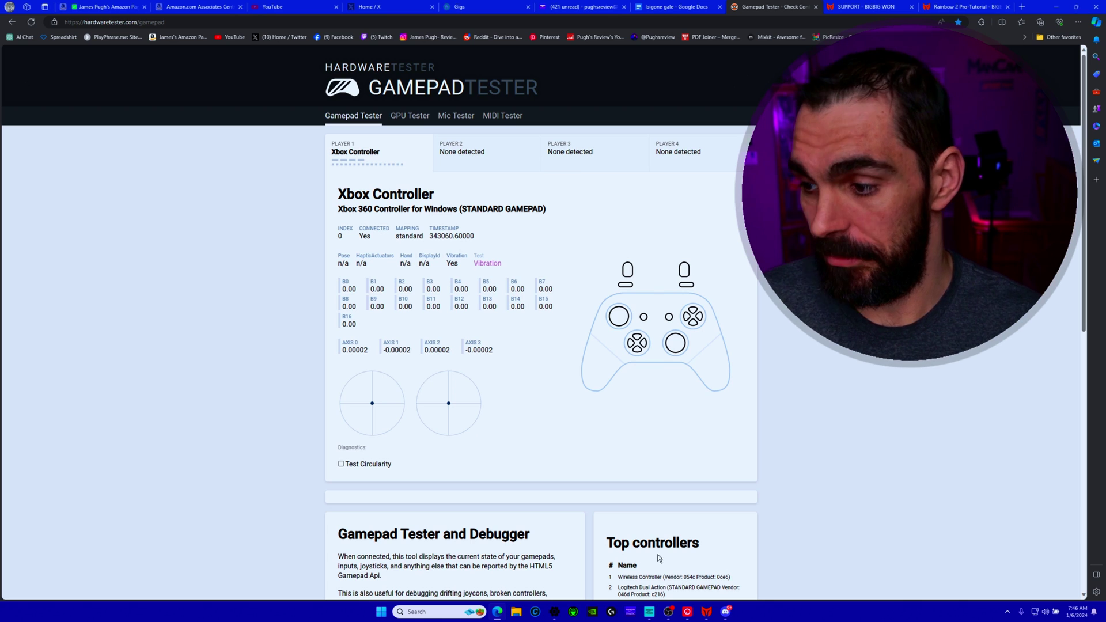
click(1050, 7)
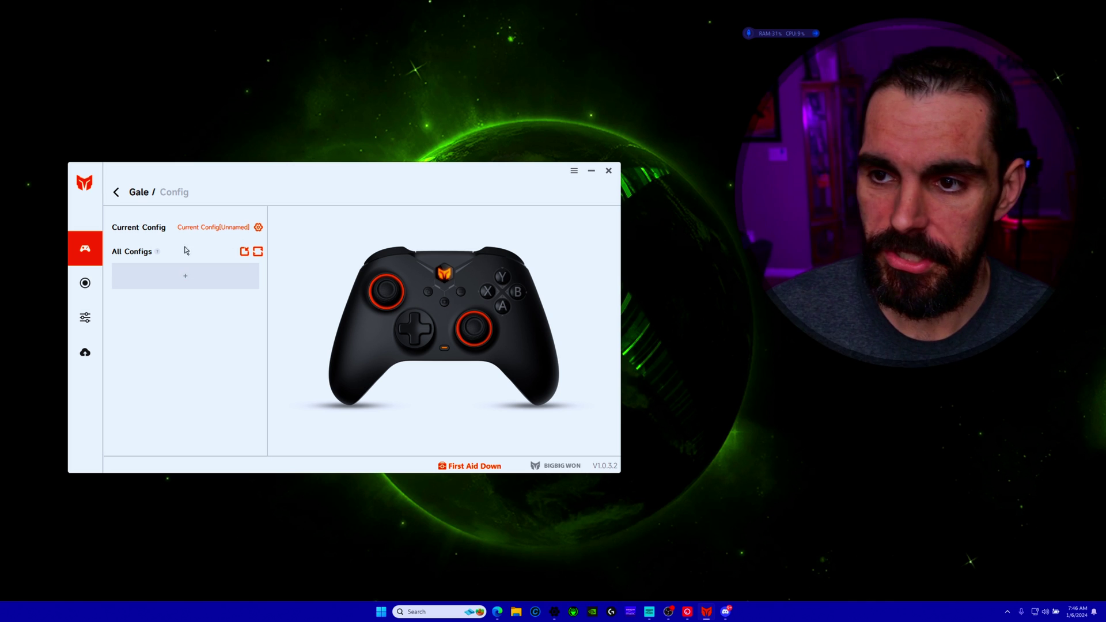
Step: Start a new controller config, review its Motion settings and select Y-axis as the horizontal motion control axis
click(184, 279)
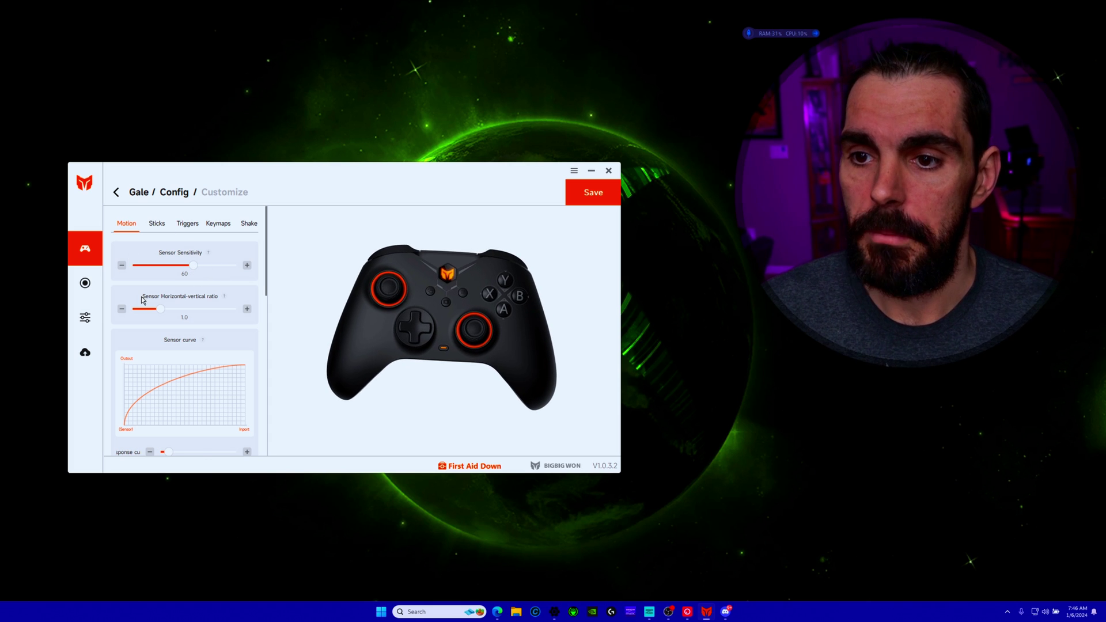
scroll(141, 288, down, 1)
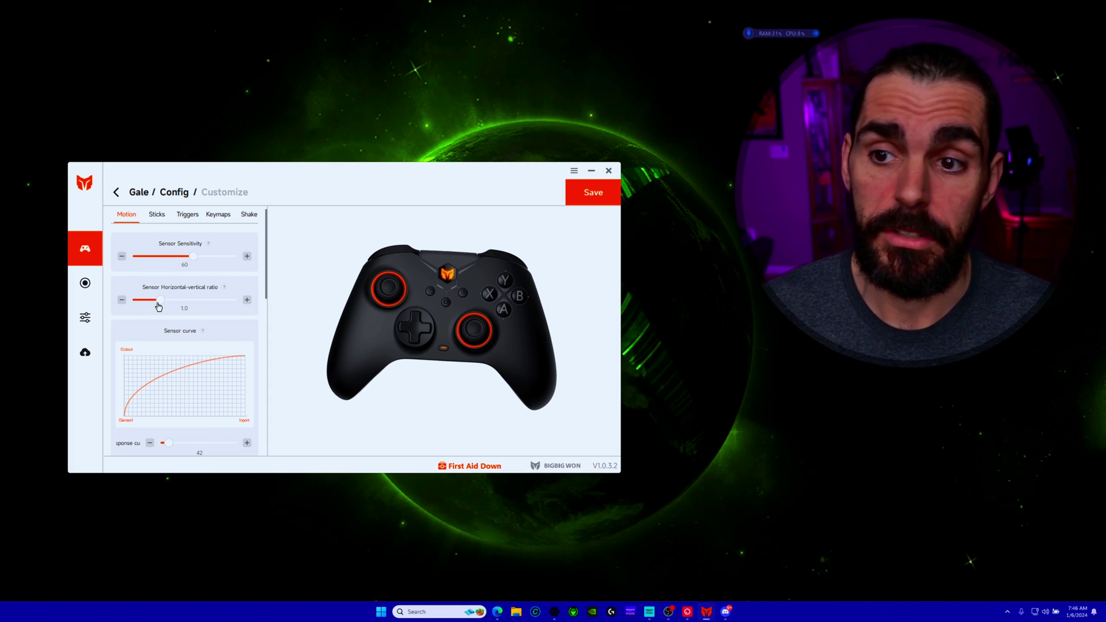
scroll(150, 303, down, 1)
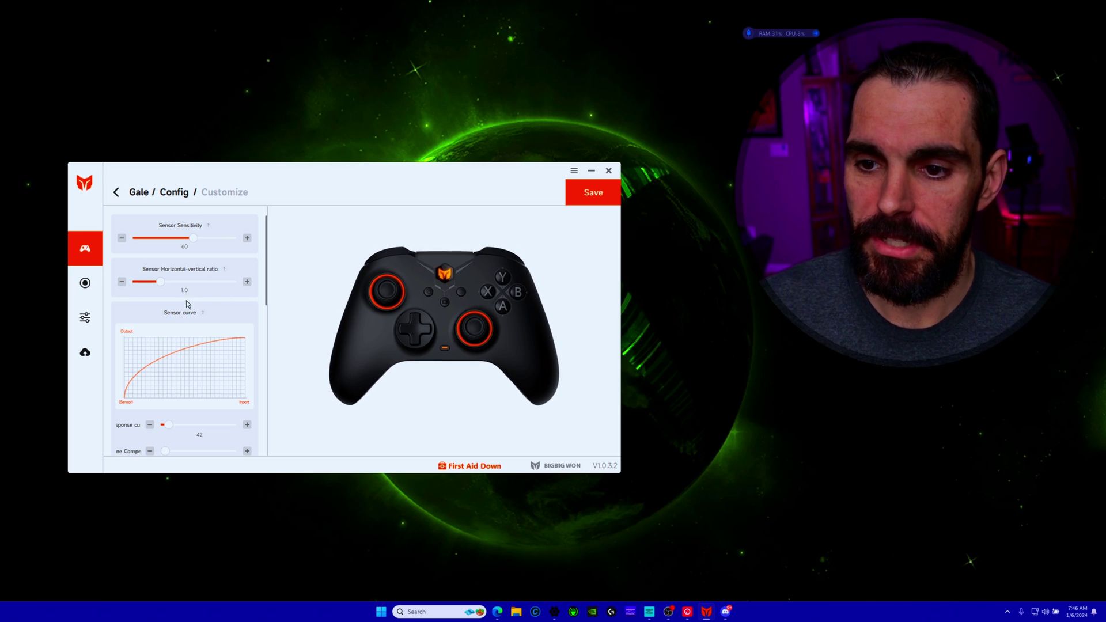
scroll(185, 299, down, 2)
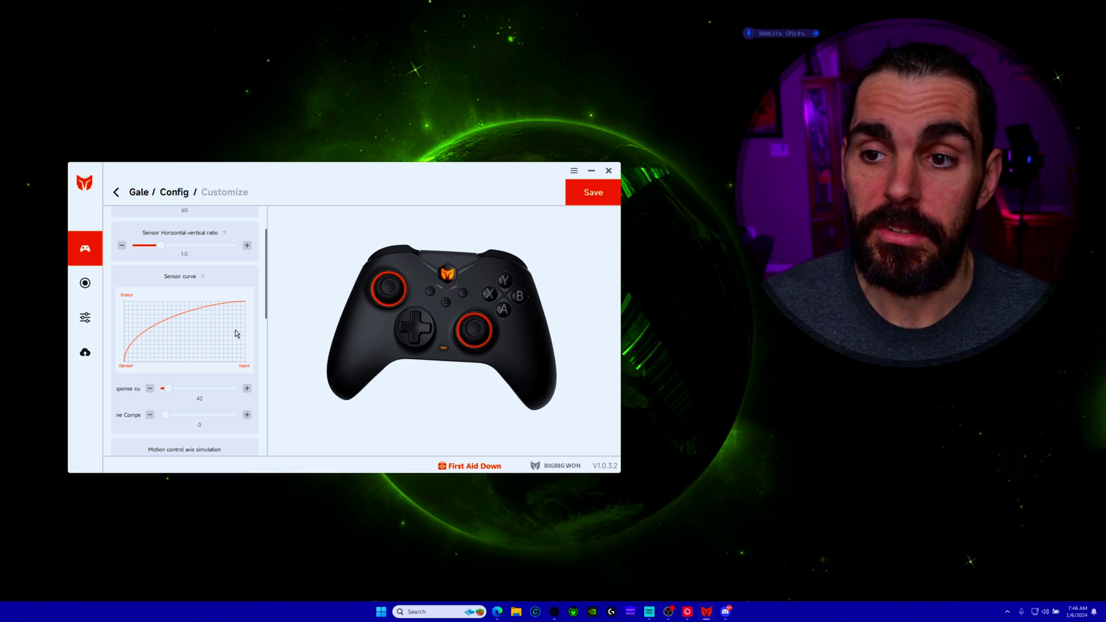
scroll(161, 397, up, 2)
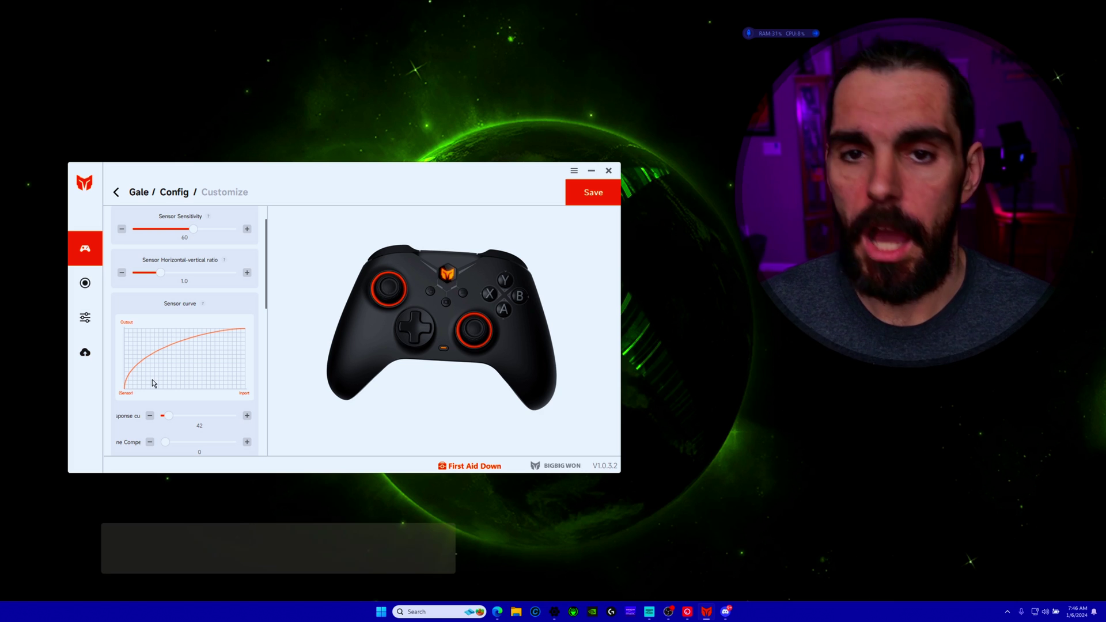
scroll(158, 377, down, 5)
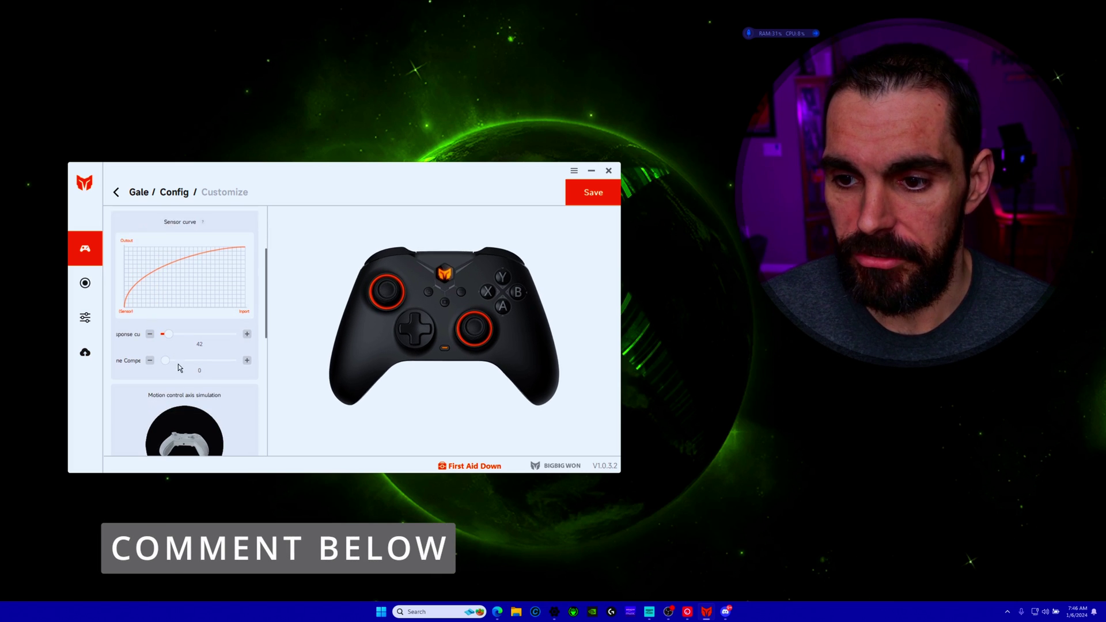
scroll(179, 368, down, 5)
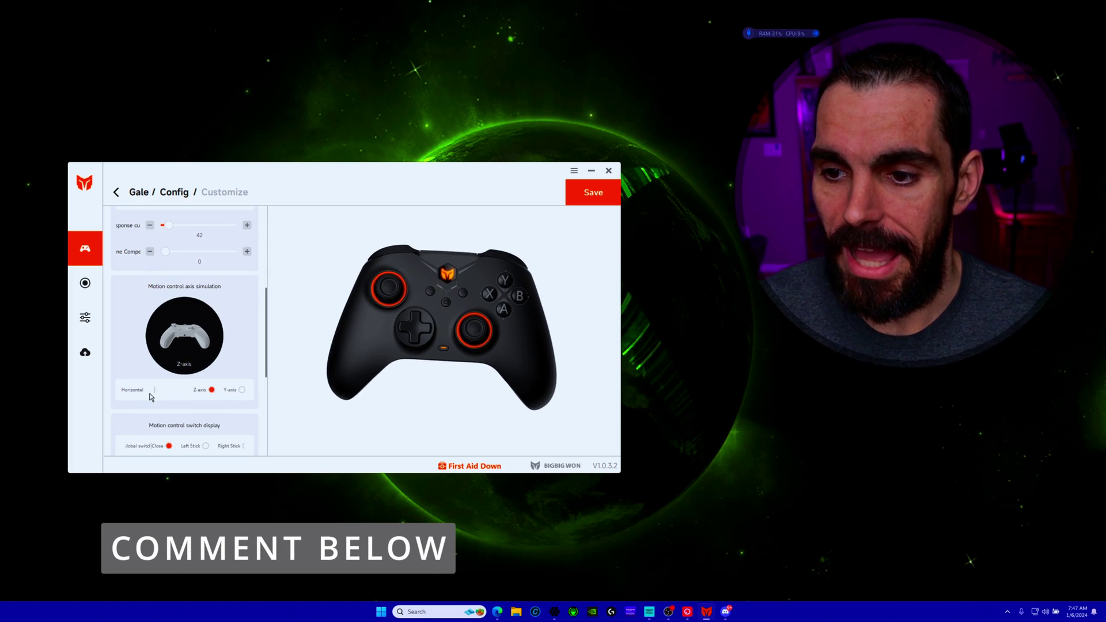
scroll(150, 398, down, 2)
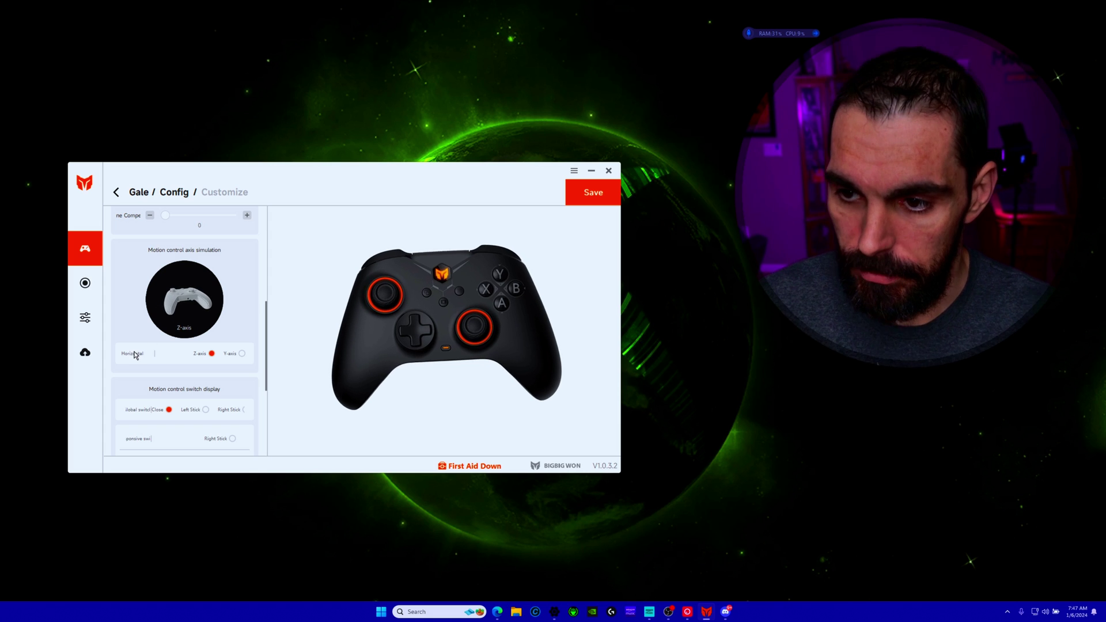
click(242, 354)
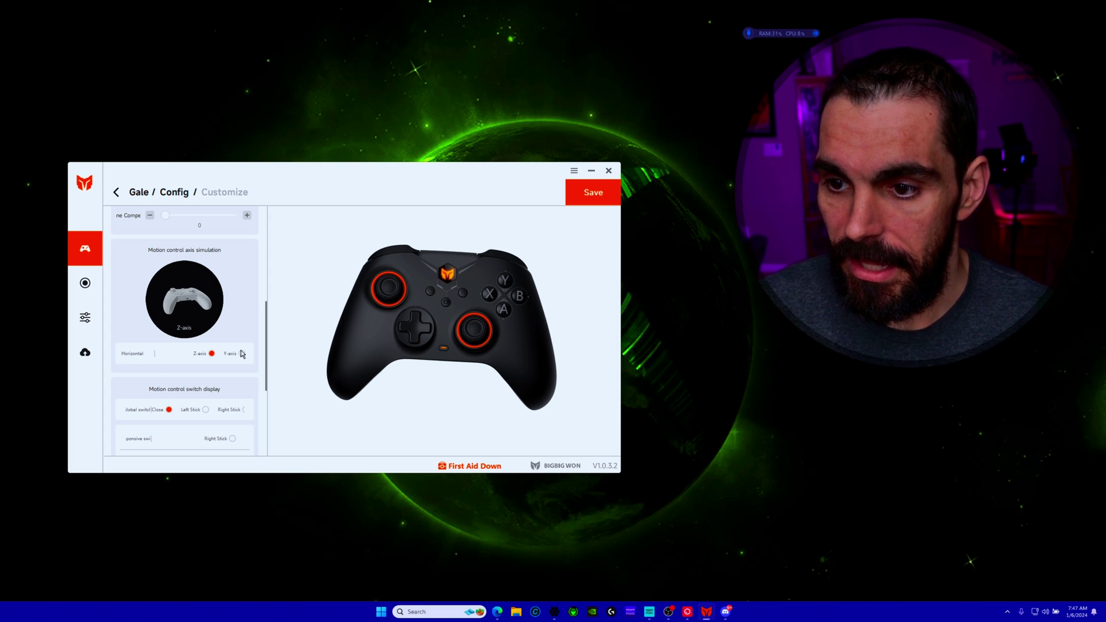
Step: Set the horizontal motion control axis back to Z-axis and view the motion control switch and axis reversal options
click(211, 353)
scroll(207, 360, down, 3)
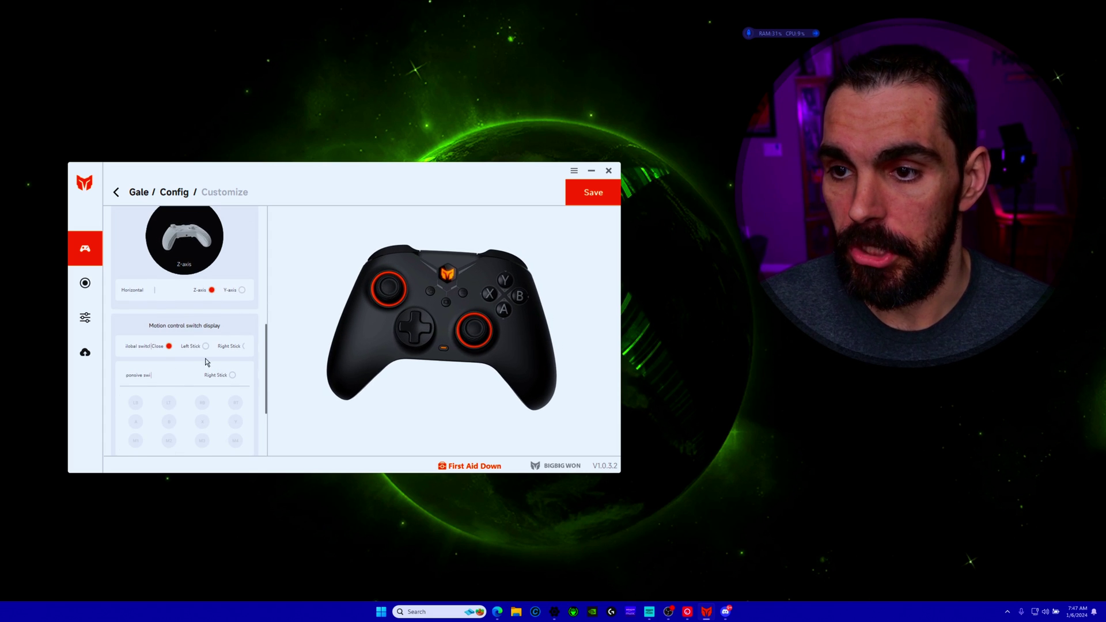
scroll(186, 331, down, 1)
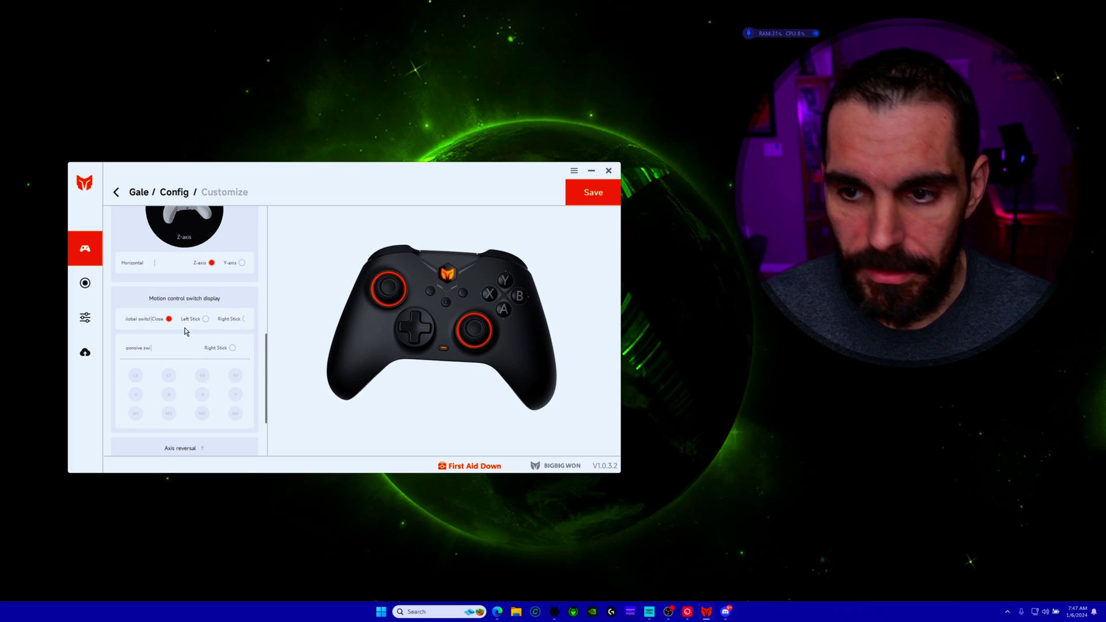
scroll(173, 331, down, 1)
scroll(173, 291, down, 1)
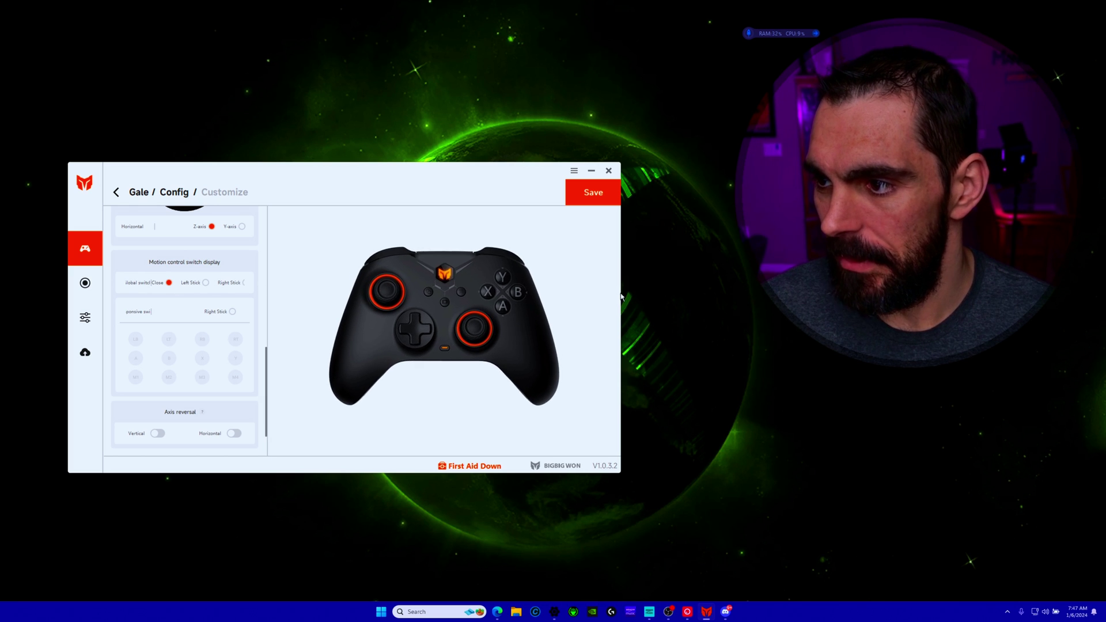
Step: Reposition the controller software window and review the motion settings from axis reversal back to the sensor curve and horizontal-vertical ratio
drag(521, 173, 570, 126)
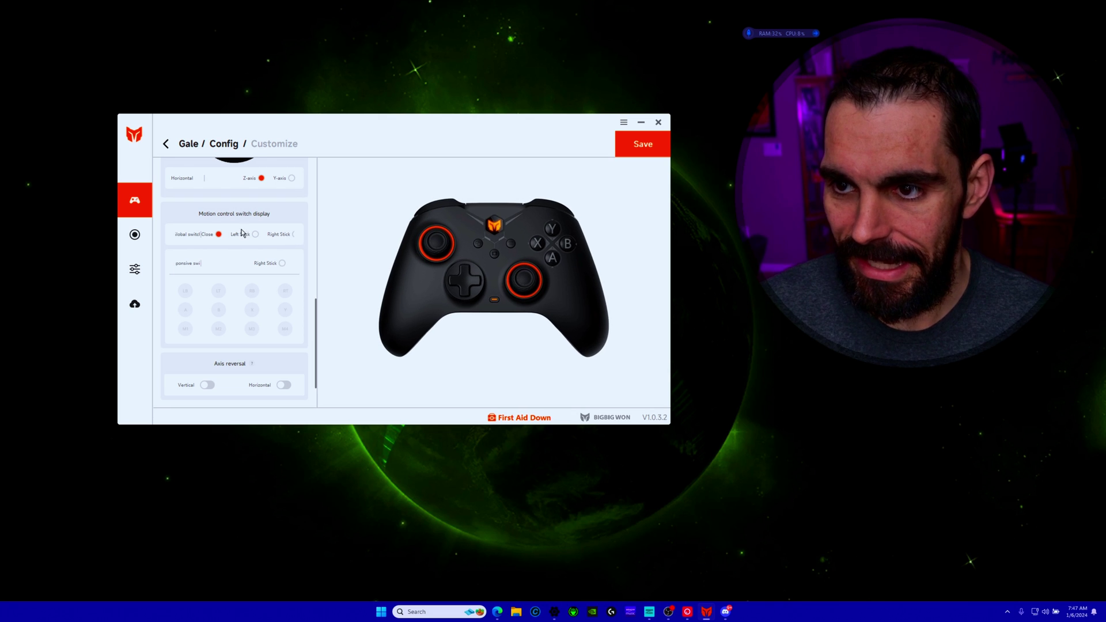
click(218, 292)
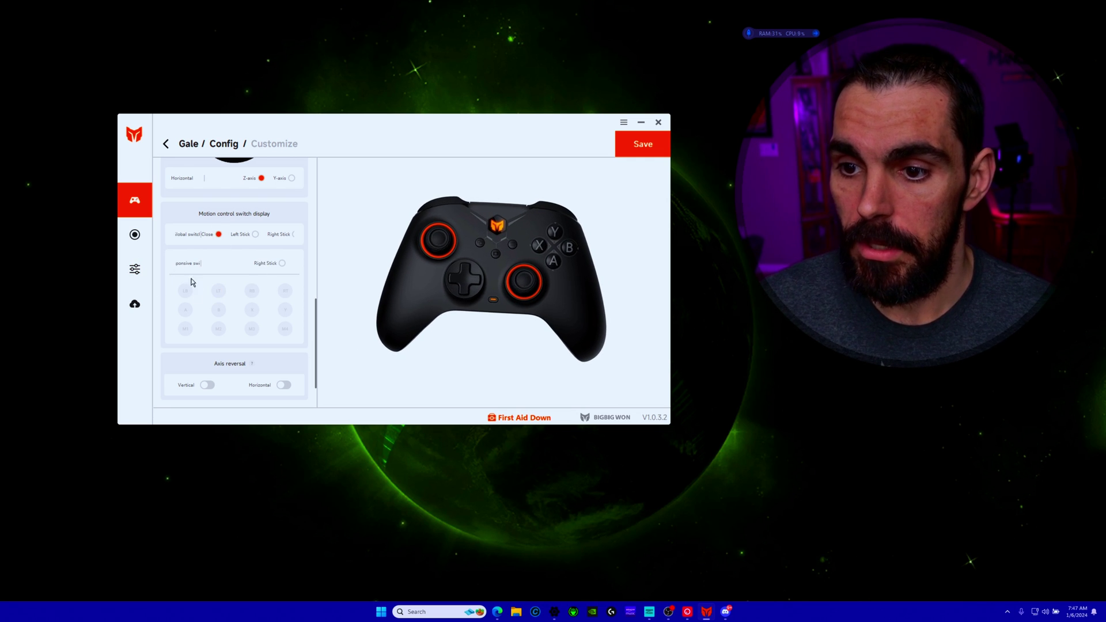
scroll(196, 322, down, 2)
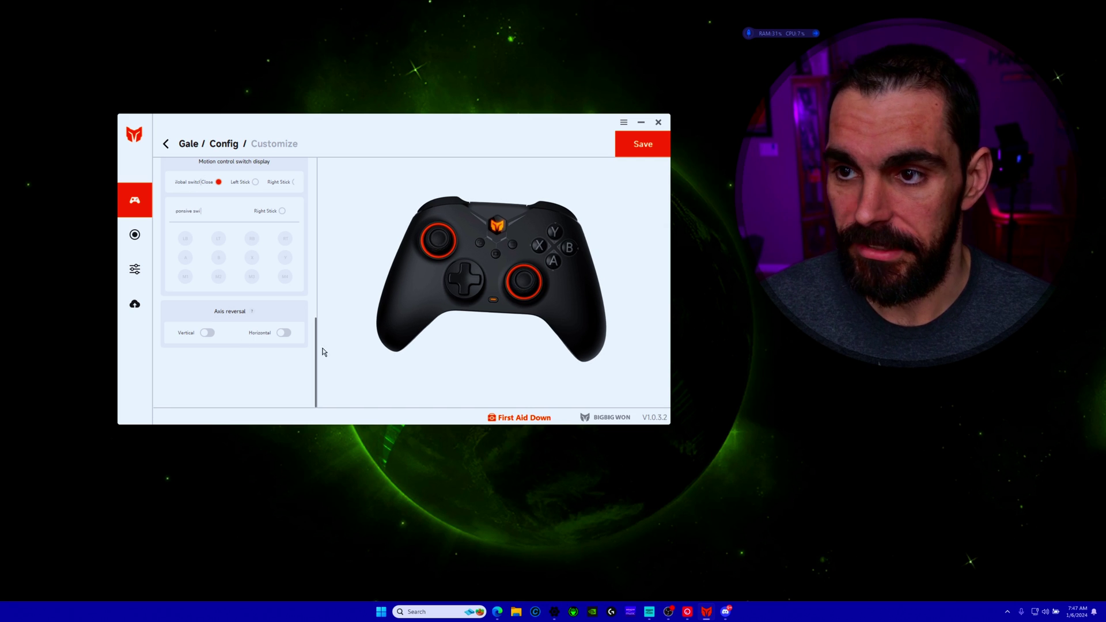
scroll(181, 223, up, 6)
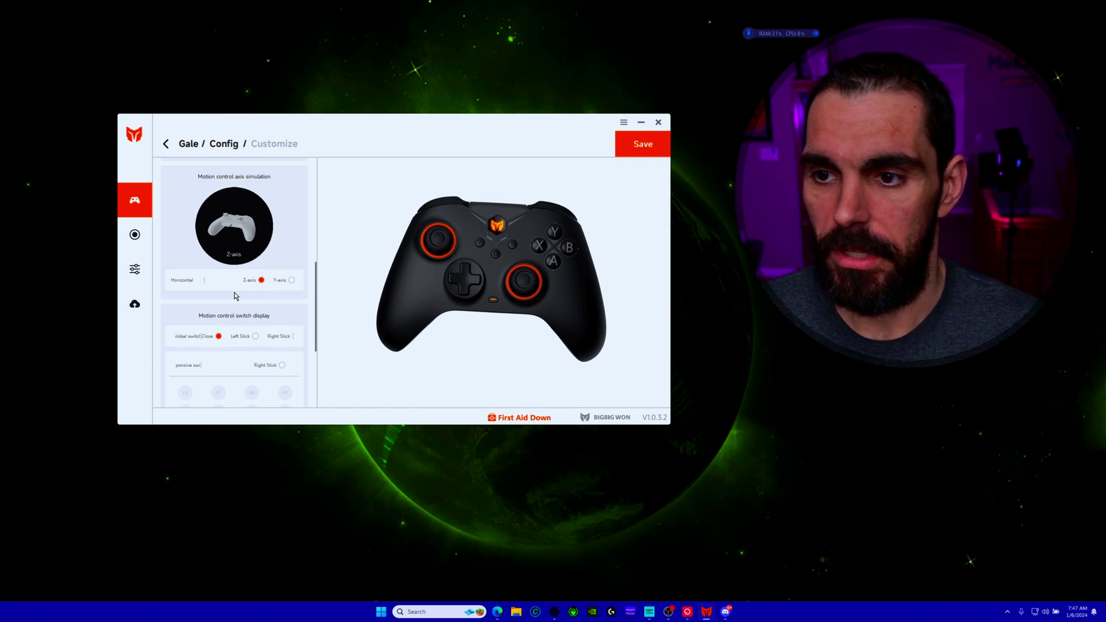
scroll(234, 292, up, 2)
scroll(234, 292, up, 6)
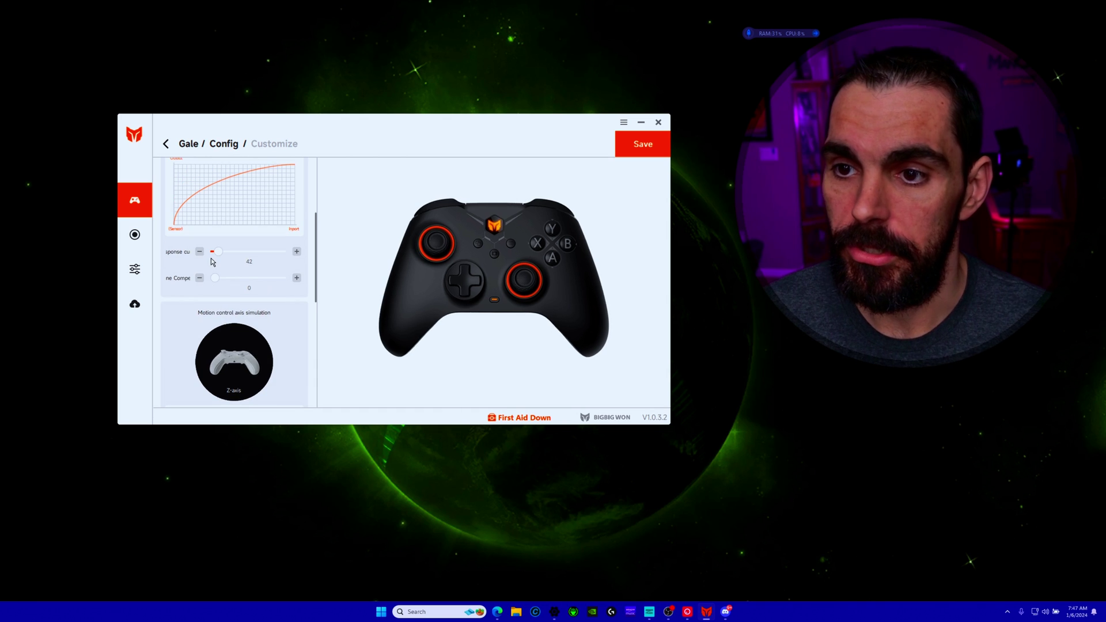
scroll(305, 181, up, 5)
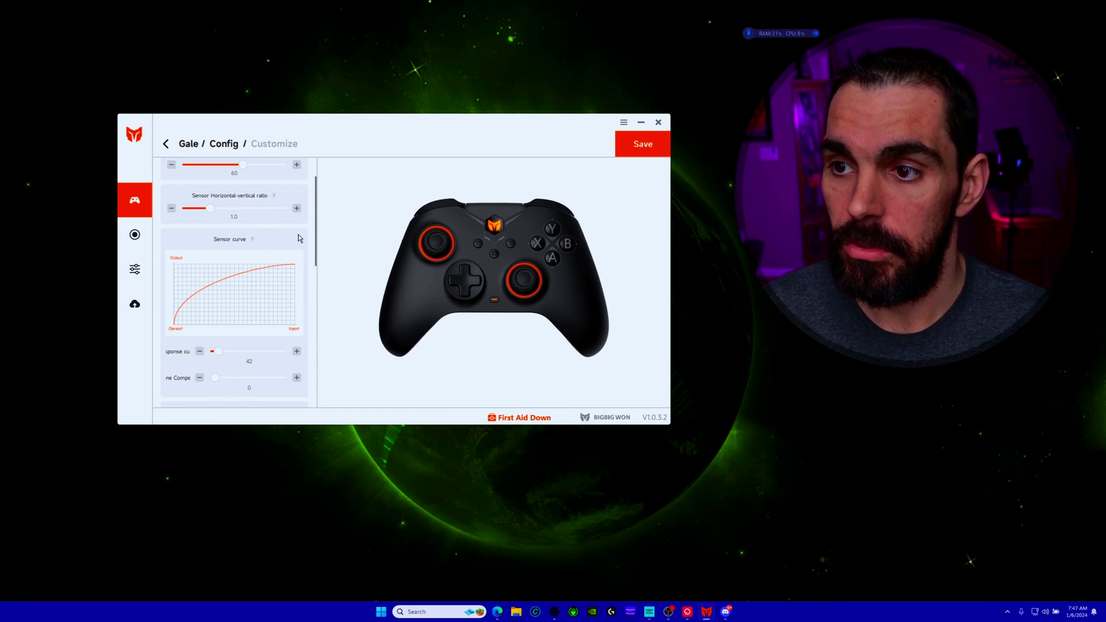
Step: In the stick settings, set the left stick deadzone to 0 and the right stick deadzone to 2
click(202, 179)
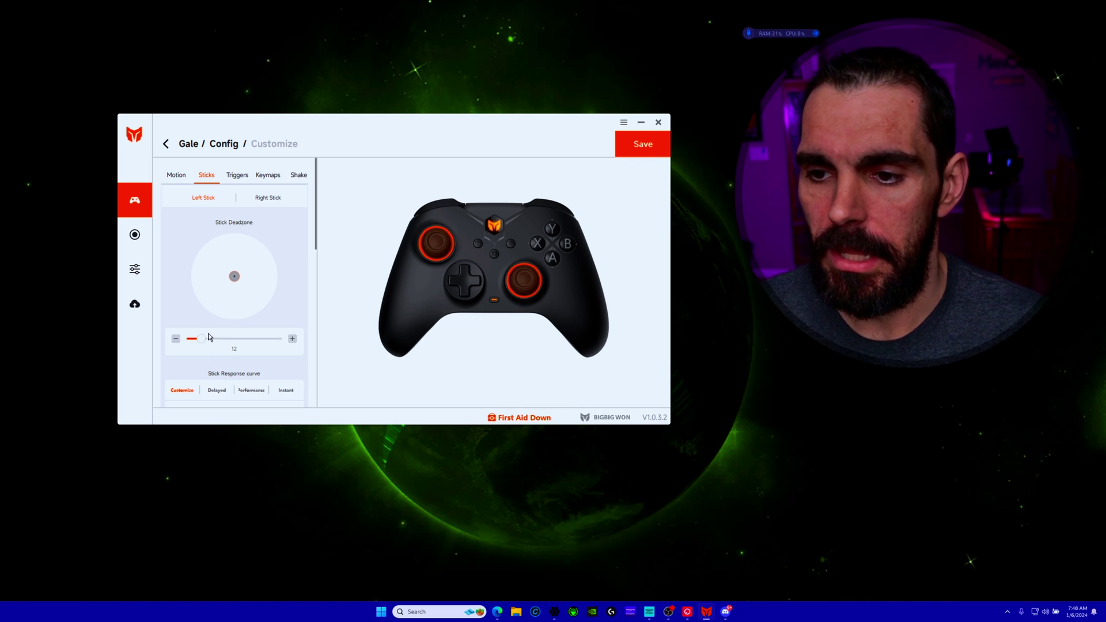
drag(202, 342, 132, 360)
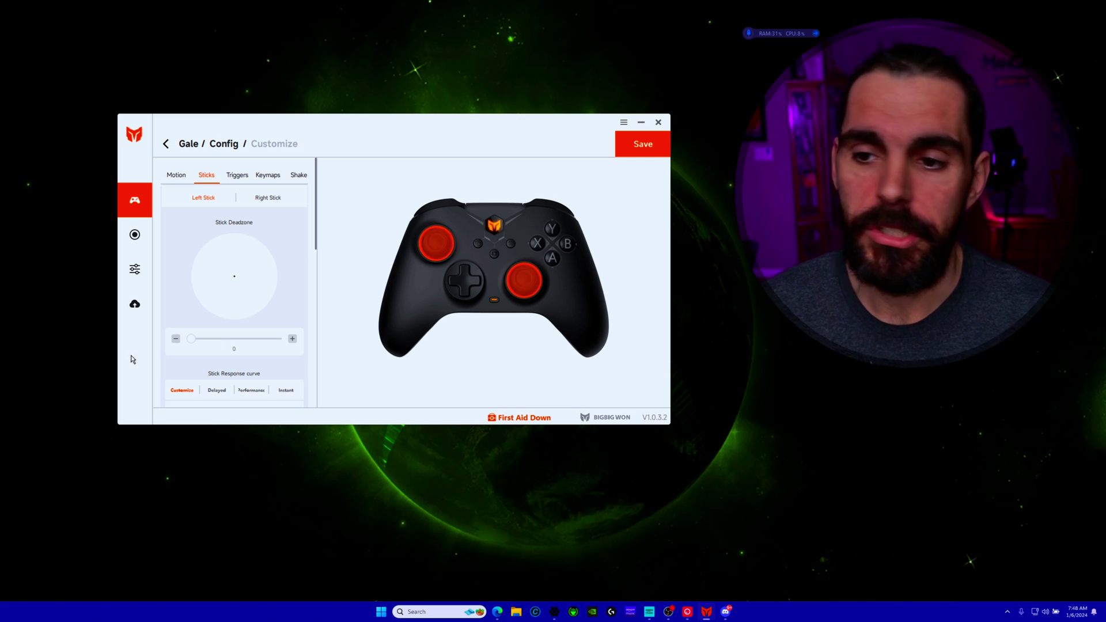
click(279, 198)
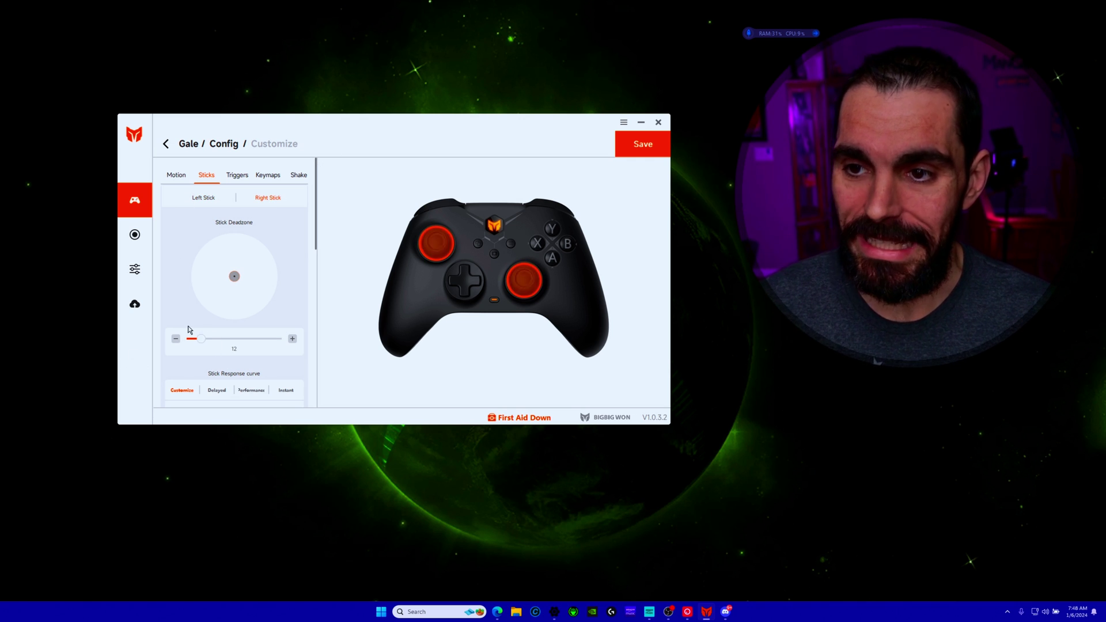
click(203, 199)
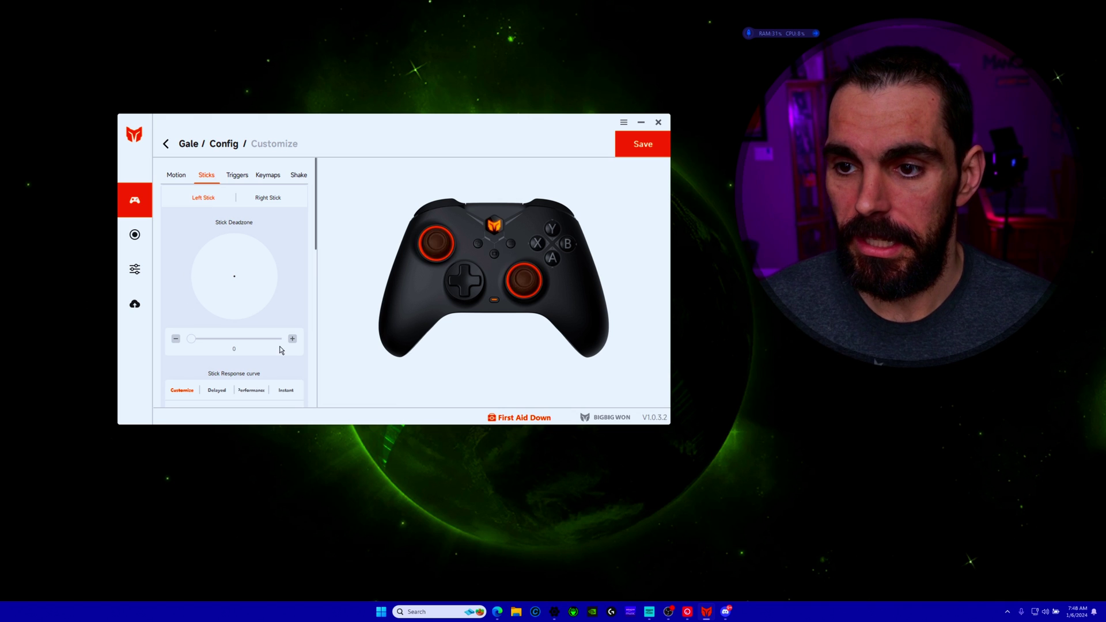
click(276, 201)
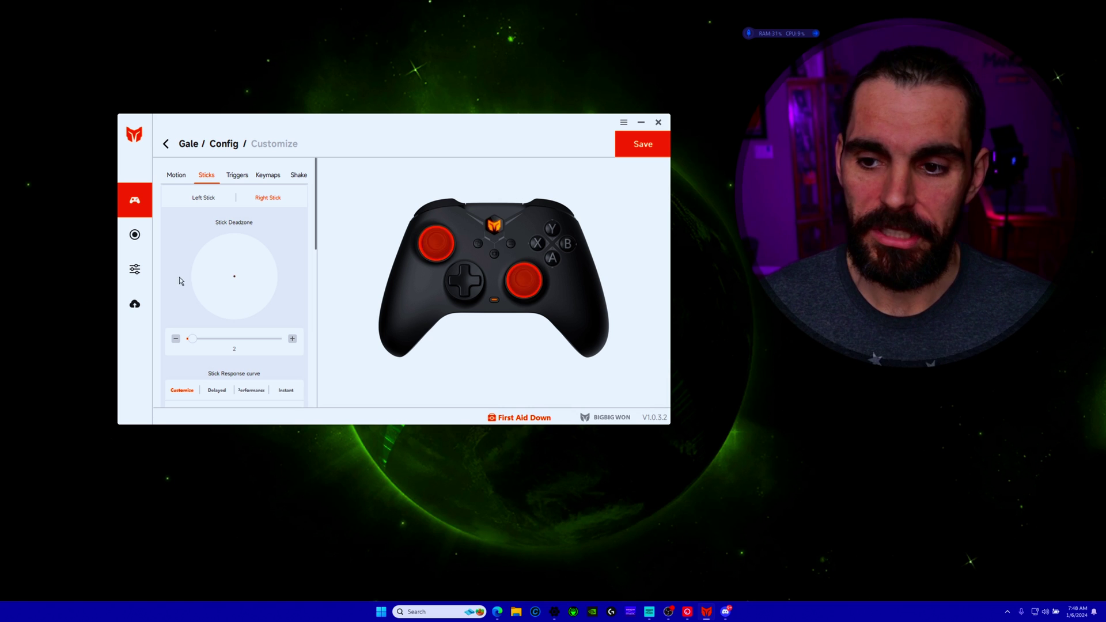
Step: Compare the Performance, Instant and Delayed response curves for the right stick, then return to the Customize curve
scroll(221, 350, down, 2)
scroll(233, 350, down, 2)
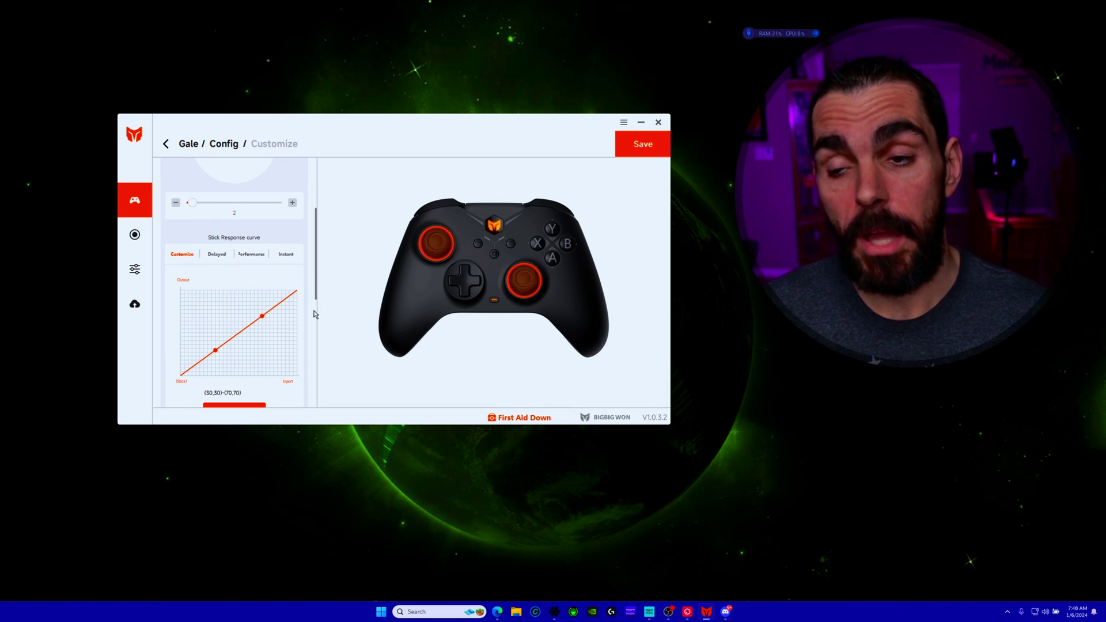
scroll(202, 277, down, 1)
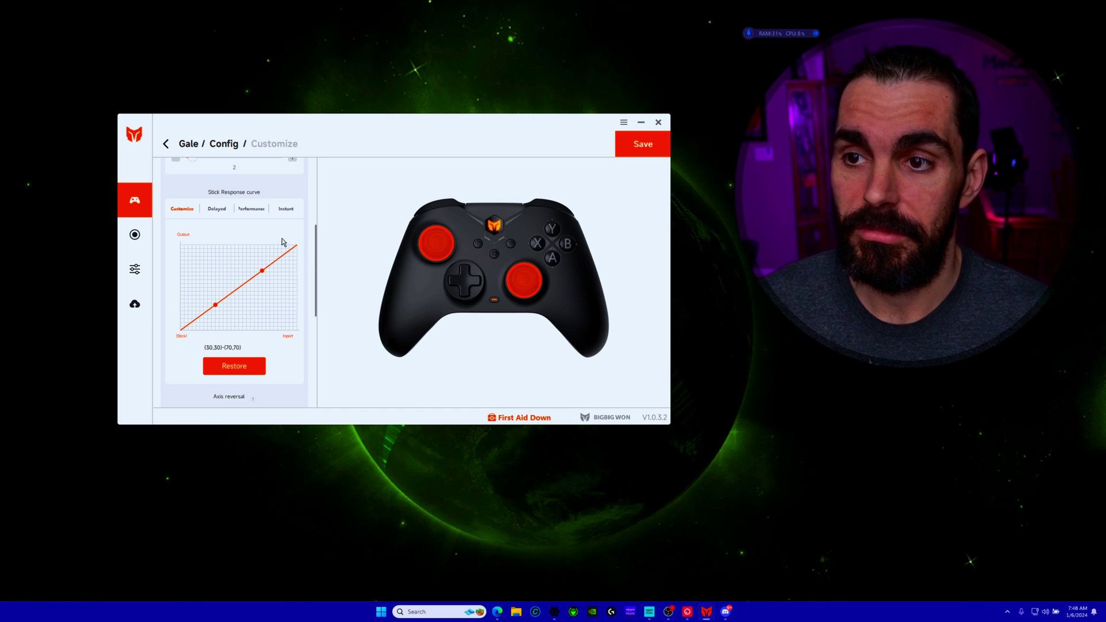
click(255, 216)
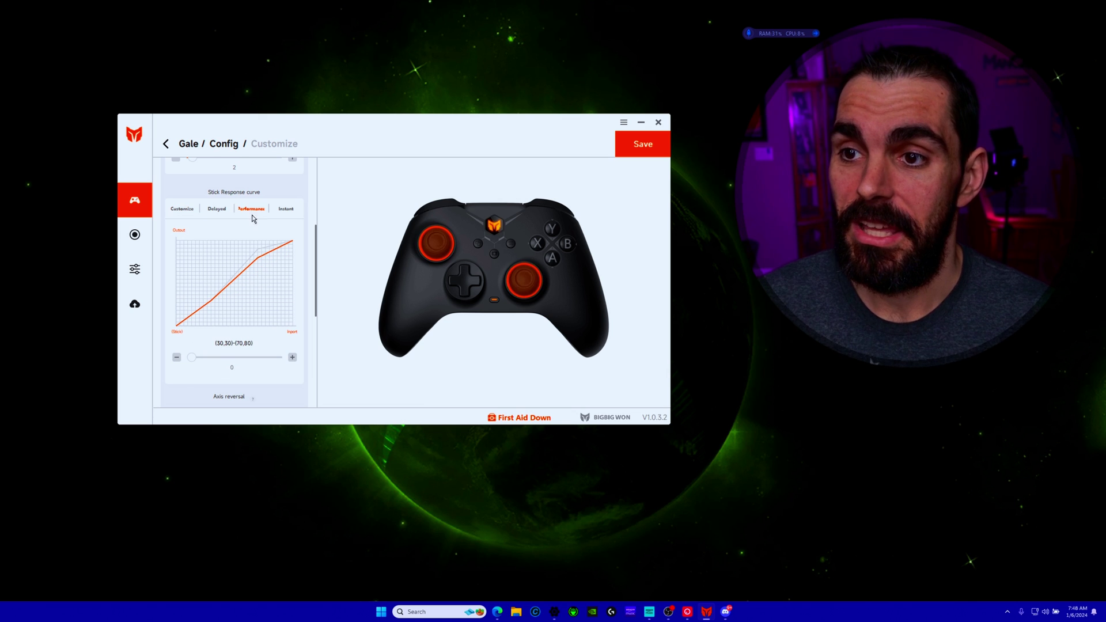
click(182, 208)
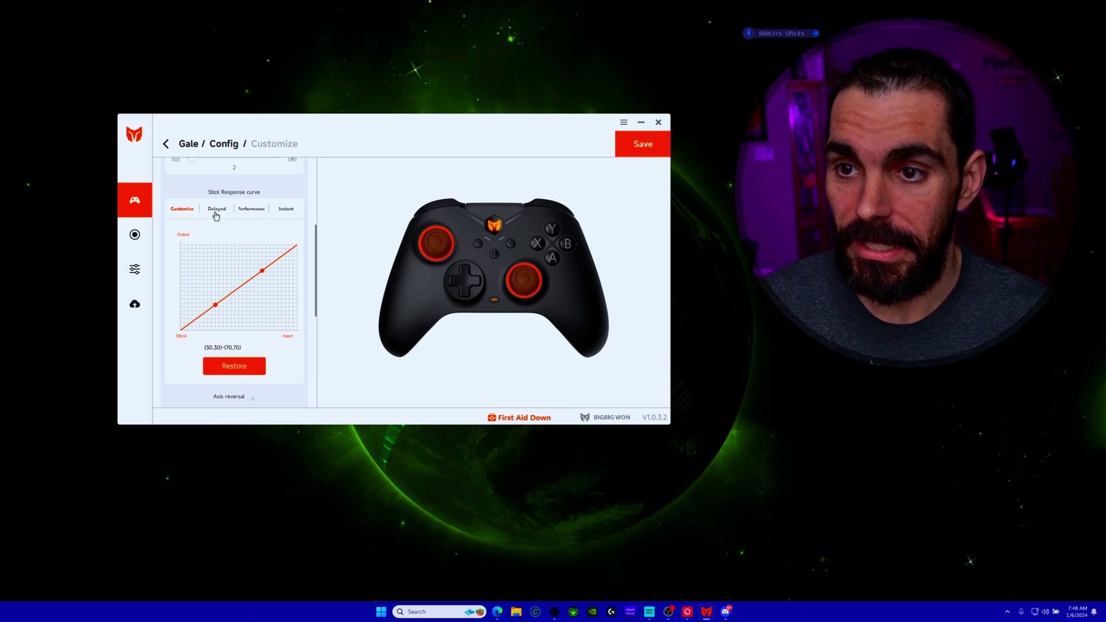
click(287, 210)
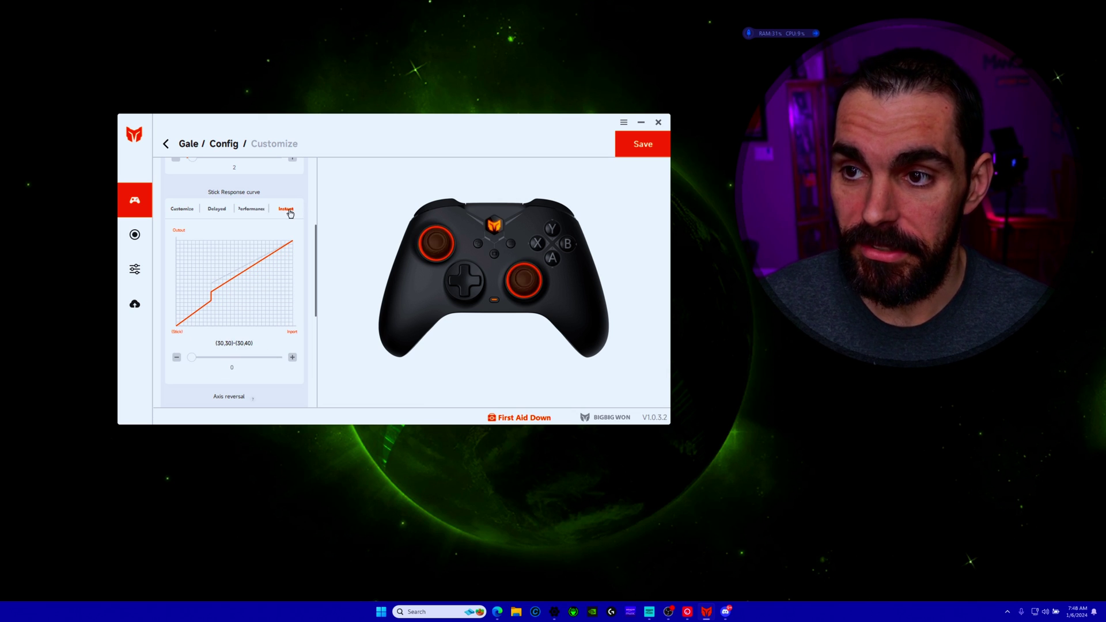
click(215, 211)
click(254, 212)
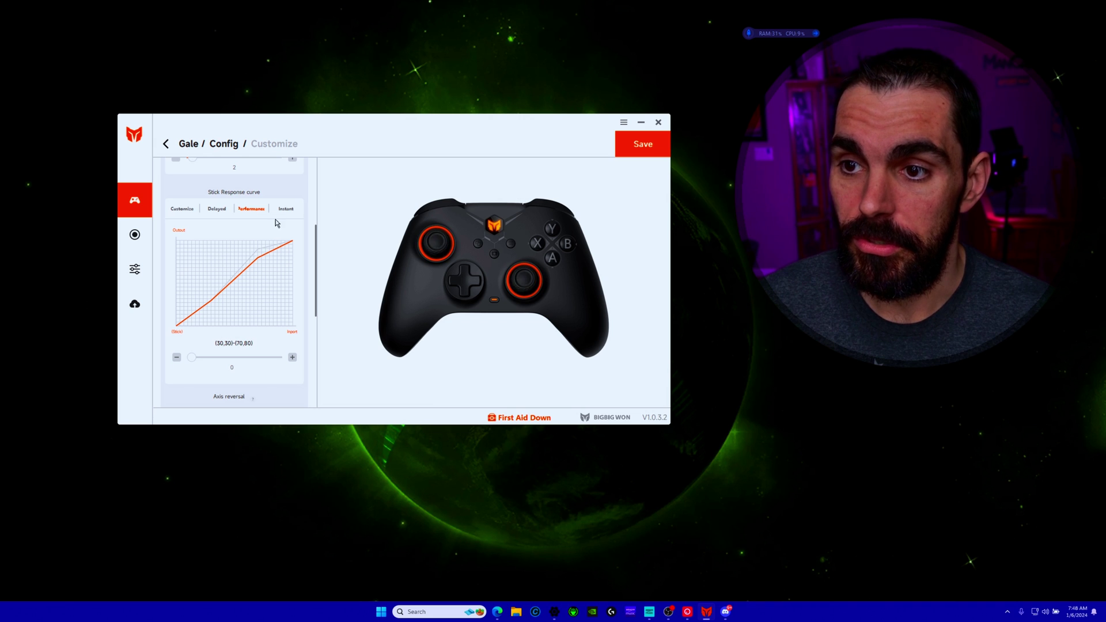
click(183, 211)
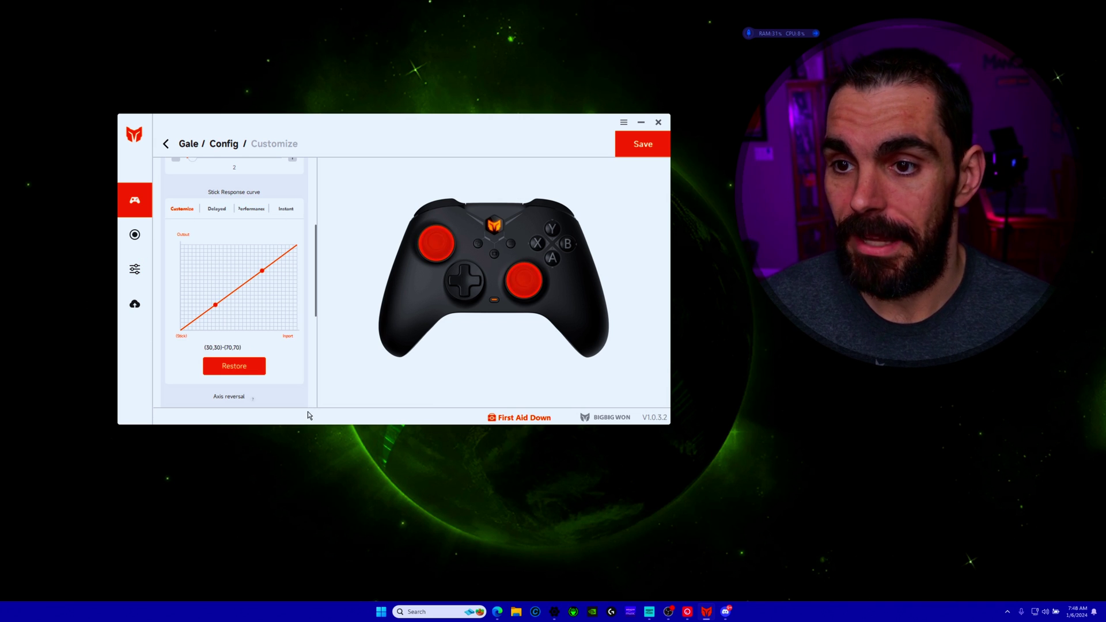
Step: Examine the right stick's axis reversal options for the X-axis and Y-axis
scroll(189, 353, down, 3)
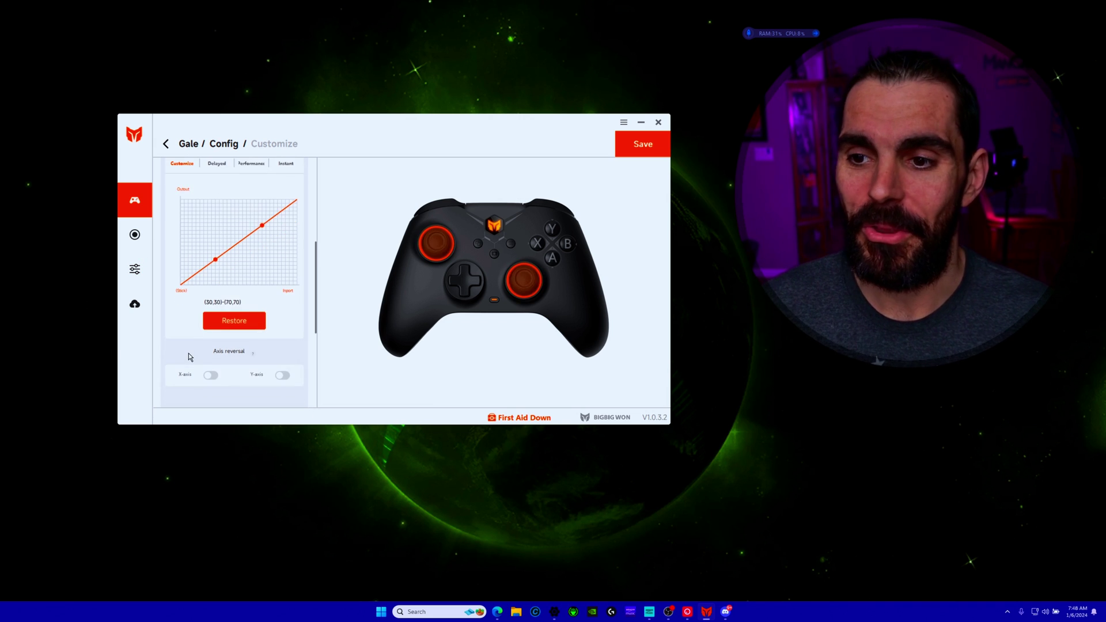
scroll(232, 344, down, 2)
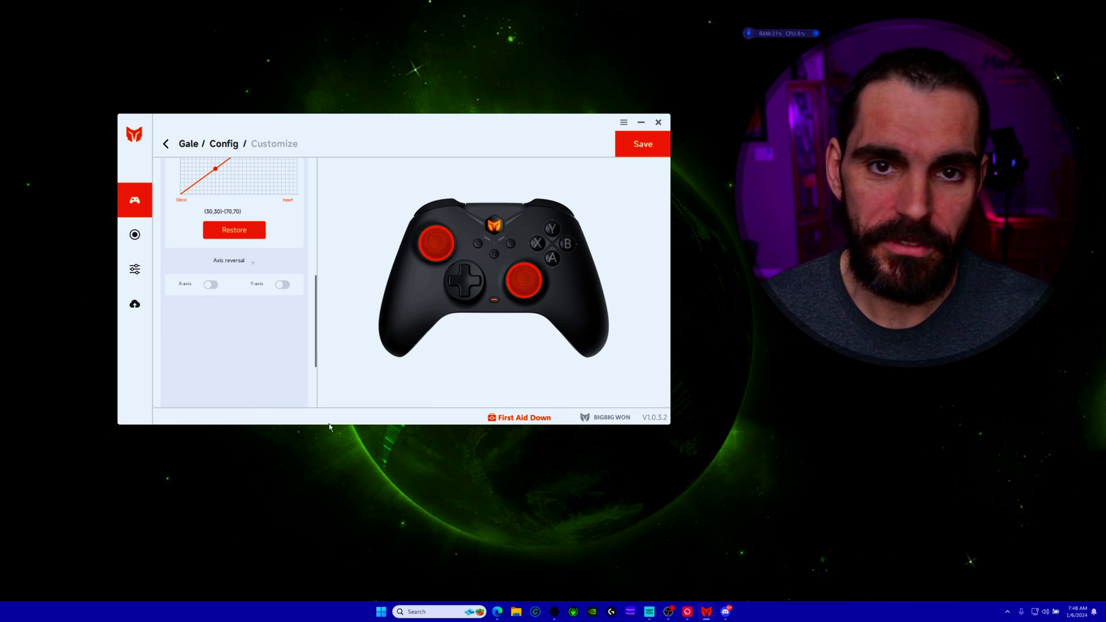
scroll(300, 271, down, 1)
scroll(242, 242, up, 1)
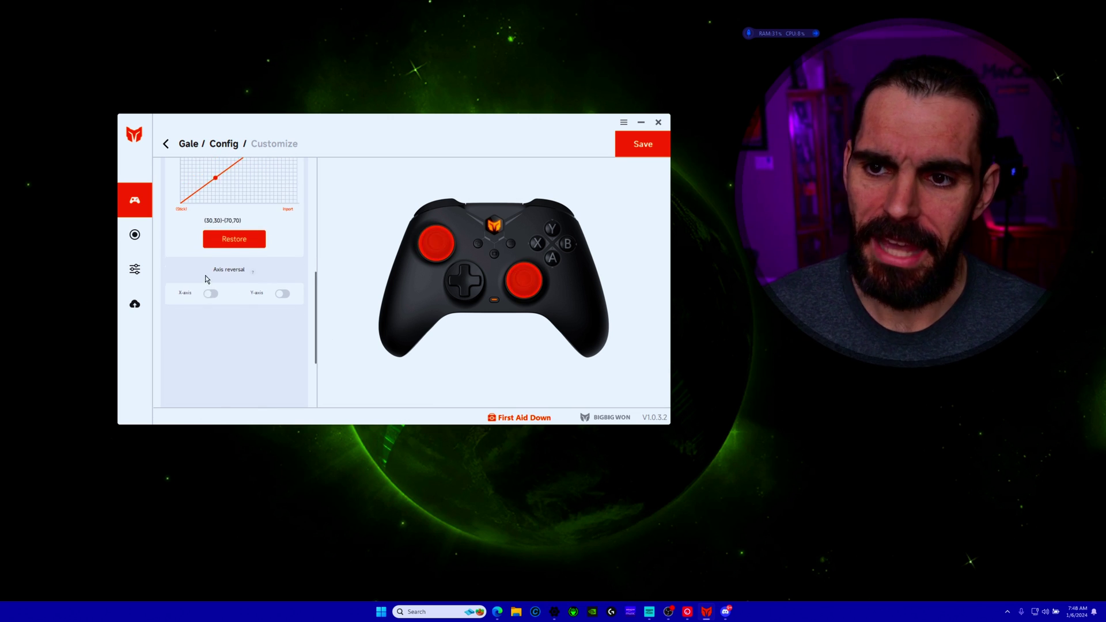
scroll(234, 288, up, 7)
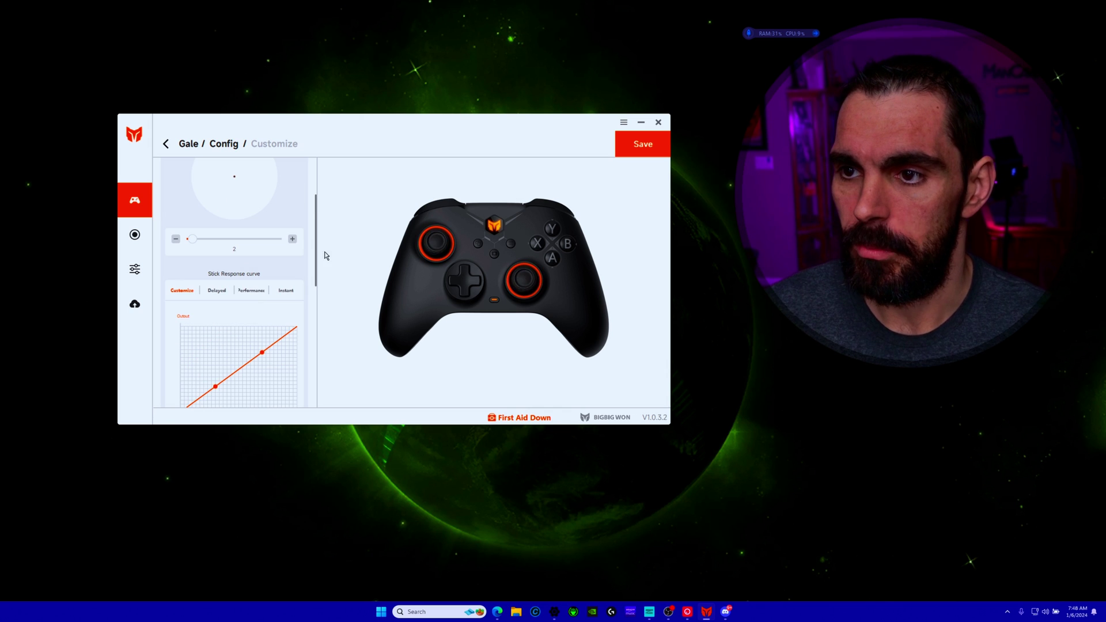
drag(316, 263, 309, 151)
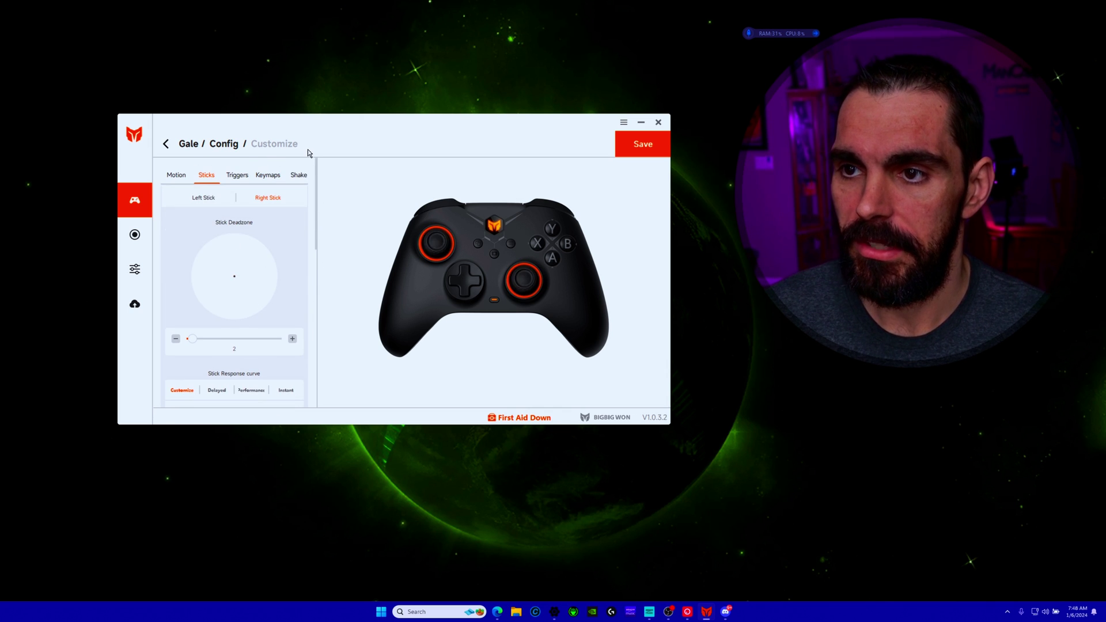
Step: Review the trigger deadzone and Hair Trigger settings and lower the left trigger deadzone's upper limit to 5
click(237, 174)
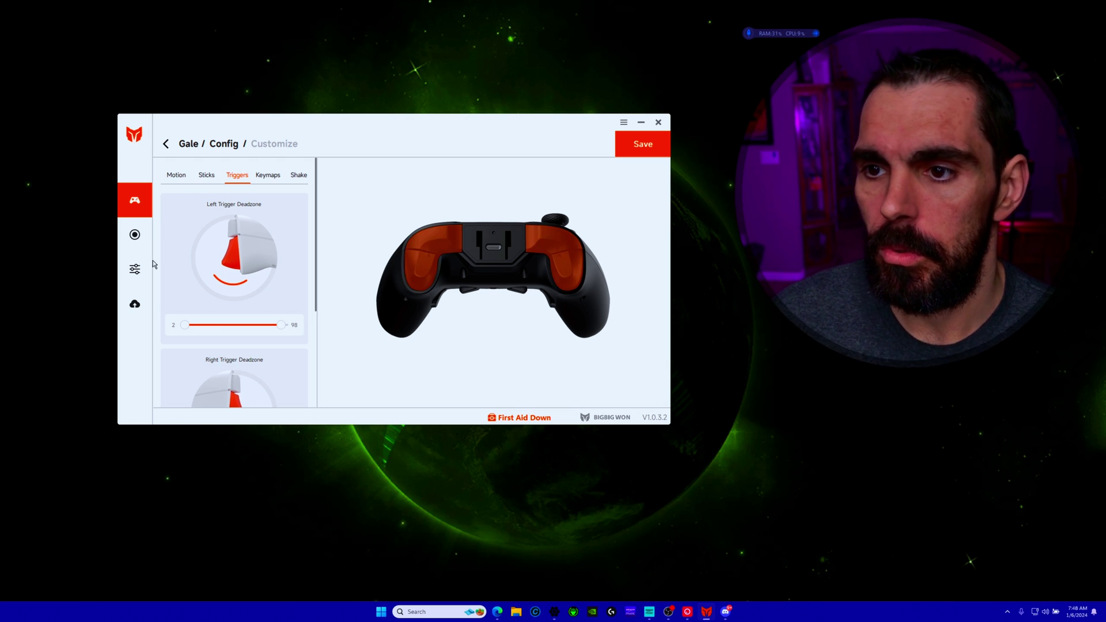
scroll(192, 328, down, 5)
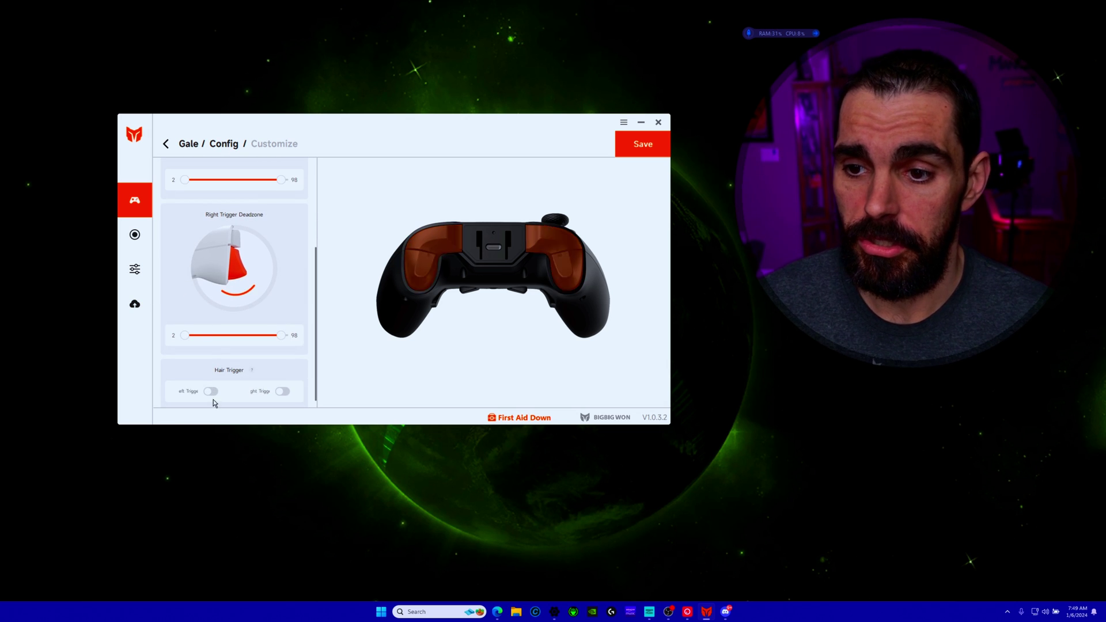
scroll(213, 385, up, 4)
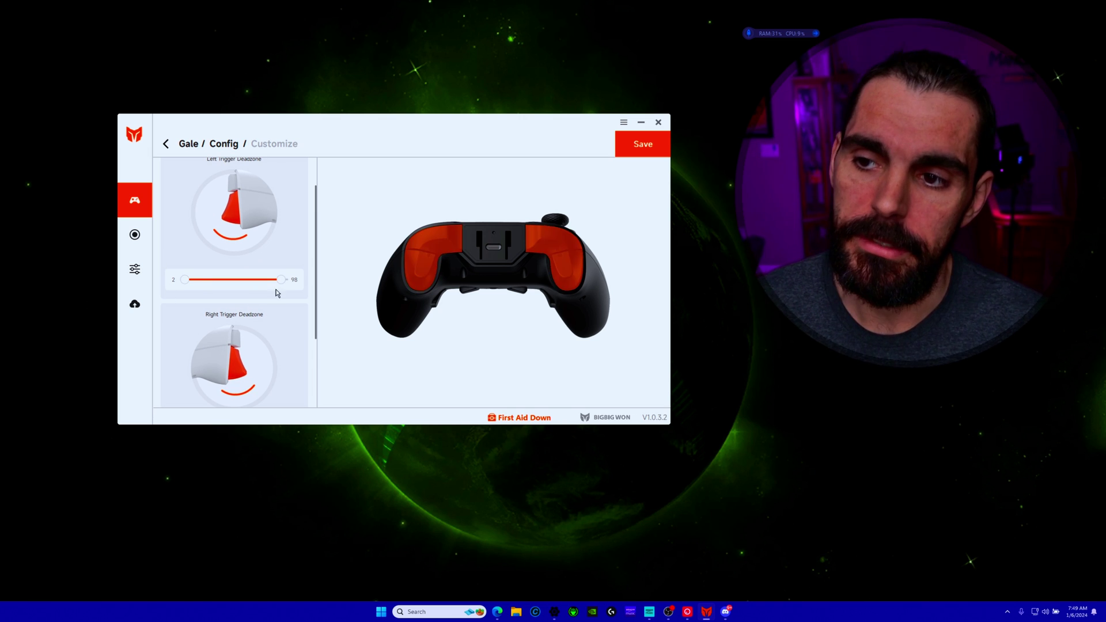
drag(281, 279, 183, 281)
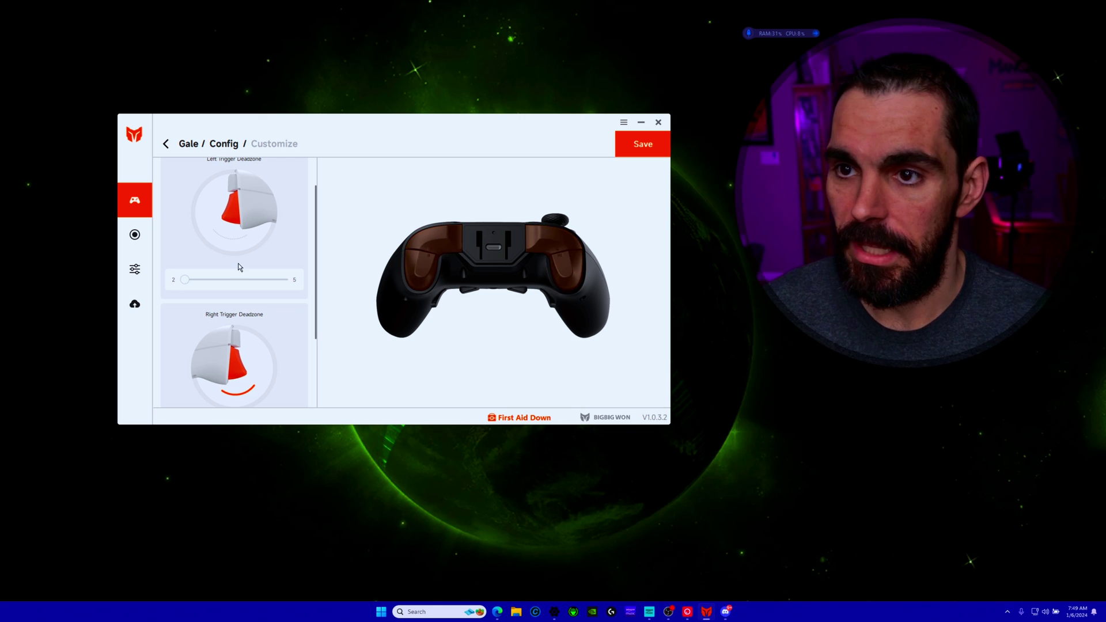
Step: Bring up the Gamepad Tester page behind the controller software and narrow the left trigger's deadzone range to its minimum, starting at 5
click(499, 612)
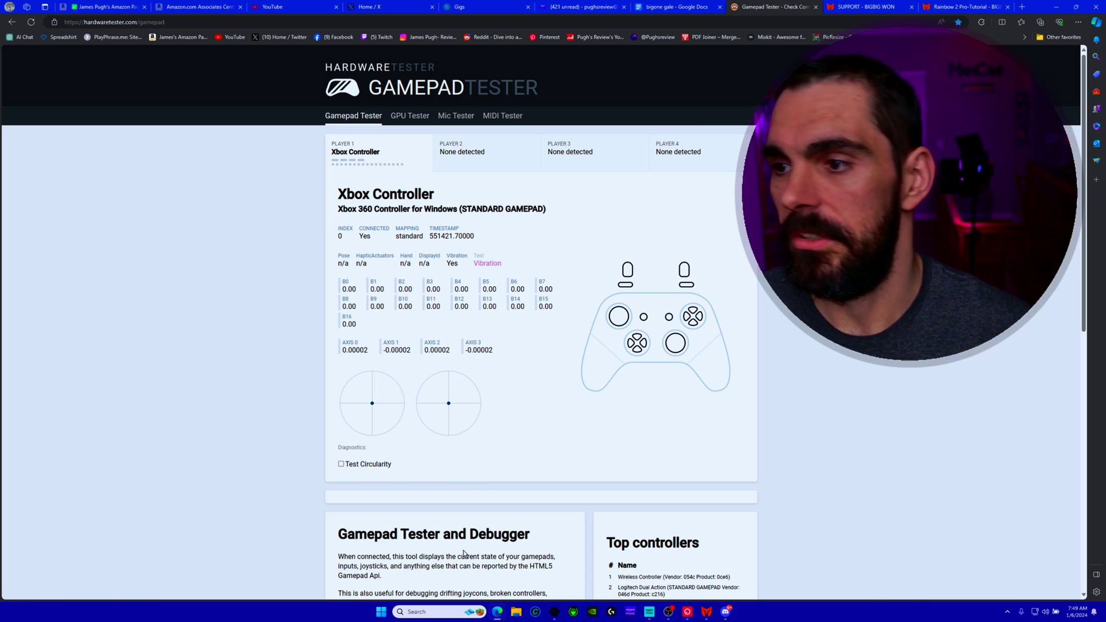
click(706, 613)
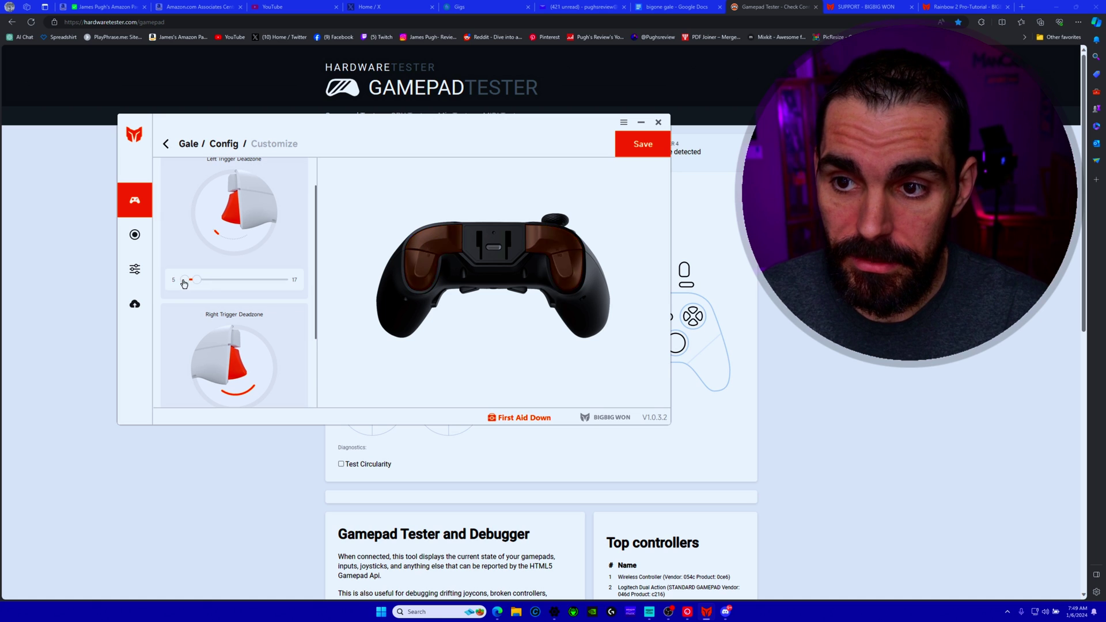
drag(193, 281, 167, 285)
Step: Lower the right trigger deadzone's upper limit to 5 and check the Hair Trigger options
scroll(194, 293, down, 1)
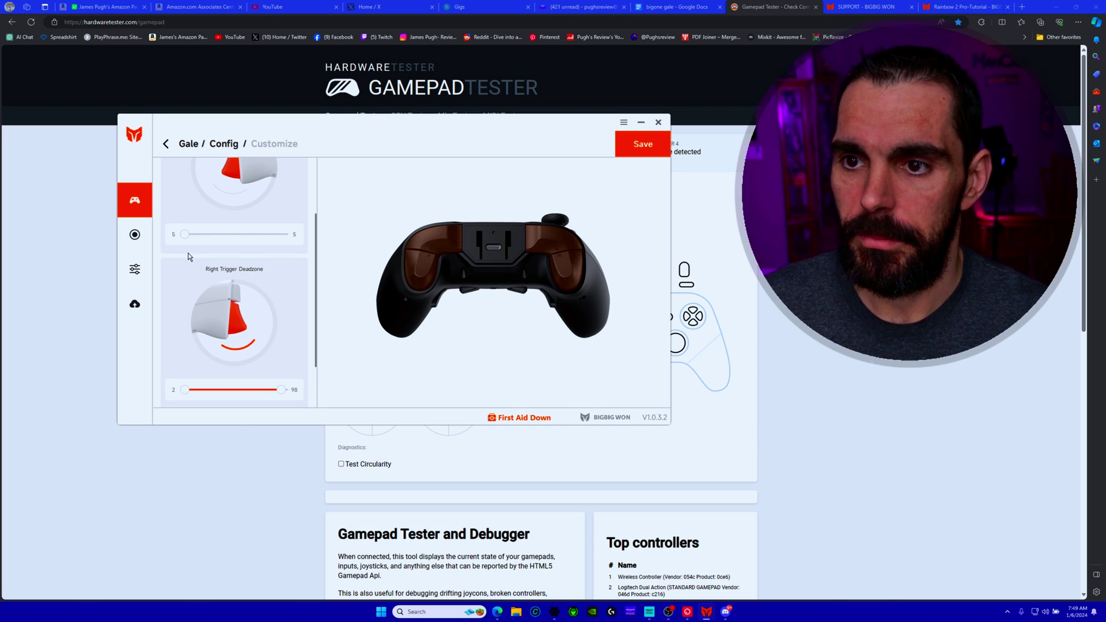
drag(280, 391, 139, 390)
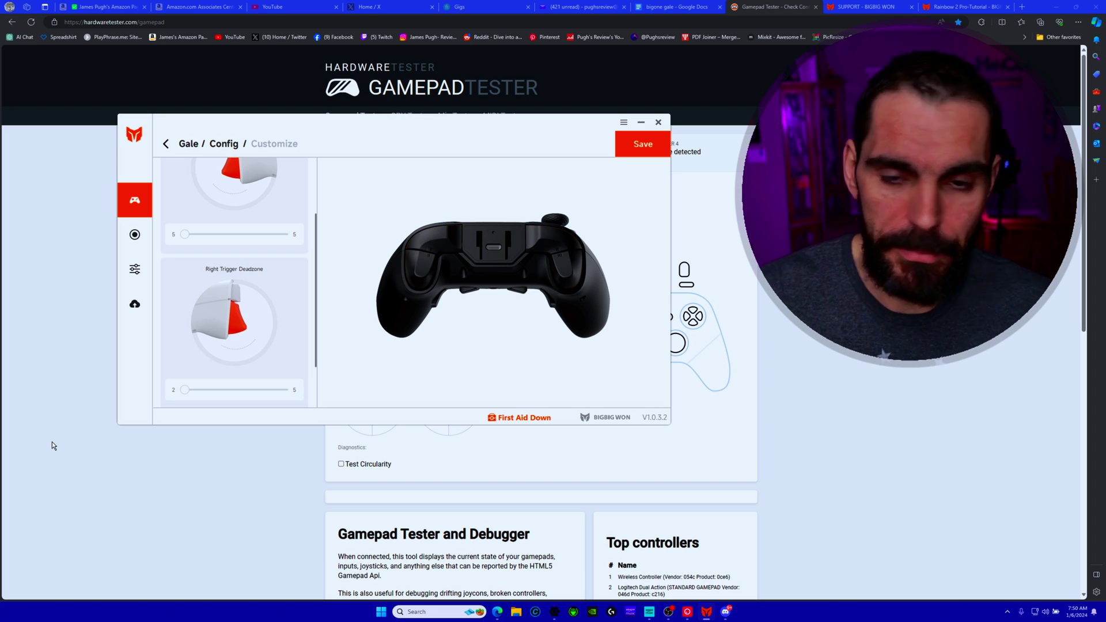
scroll(214, 326, down, 1)
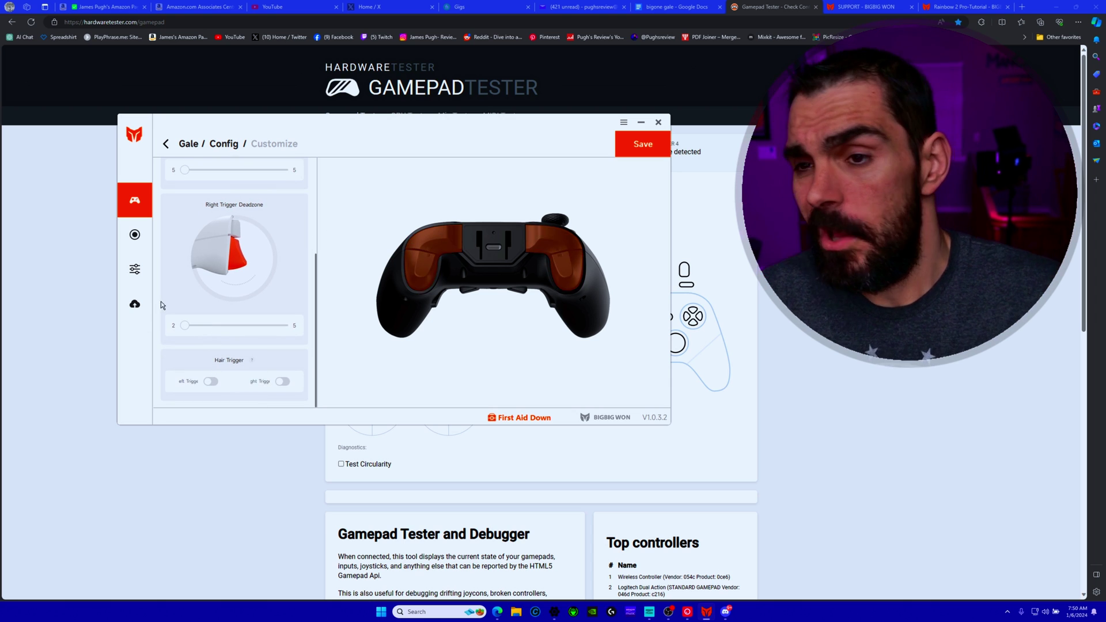
scroll(195, 285, up, 2)
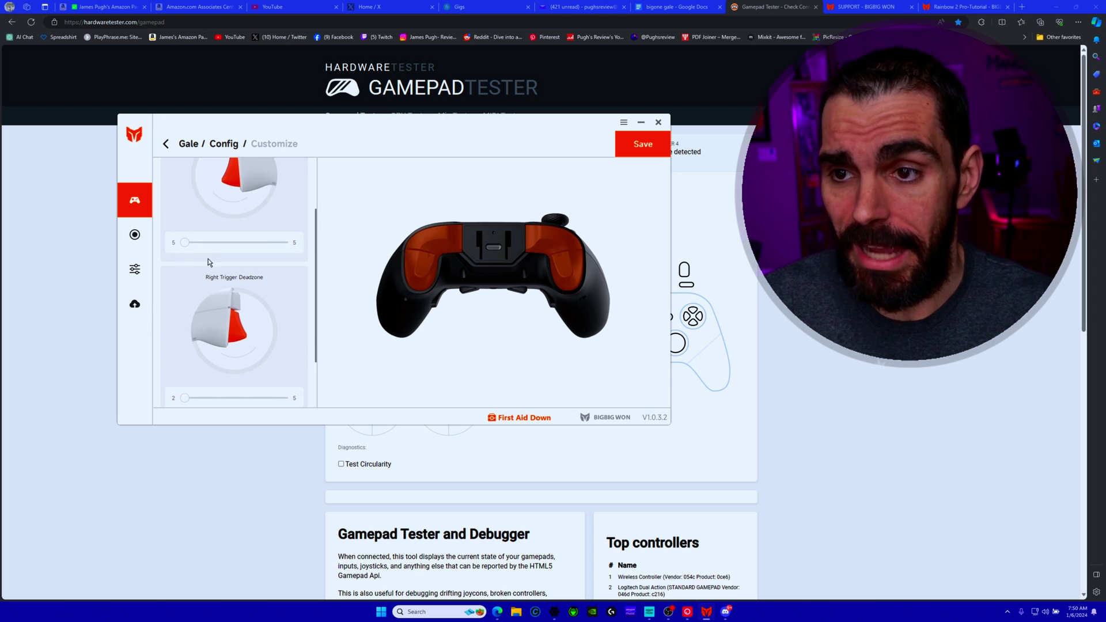
scroll(272, 261, up, 2)
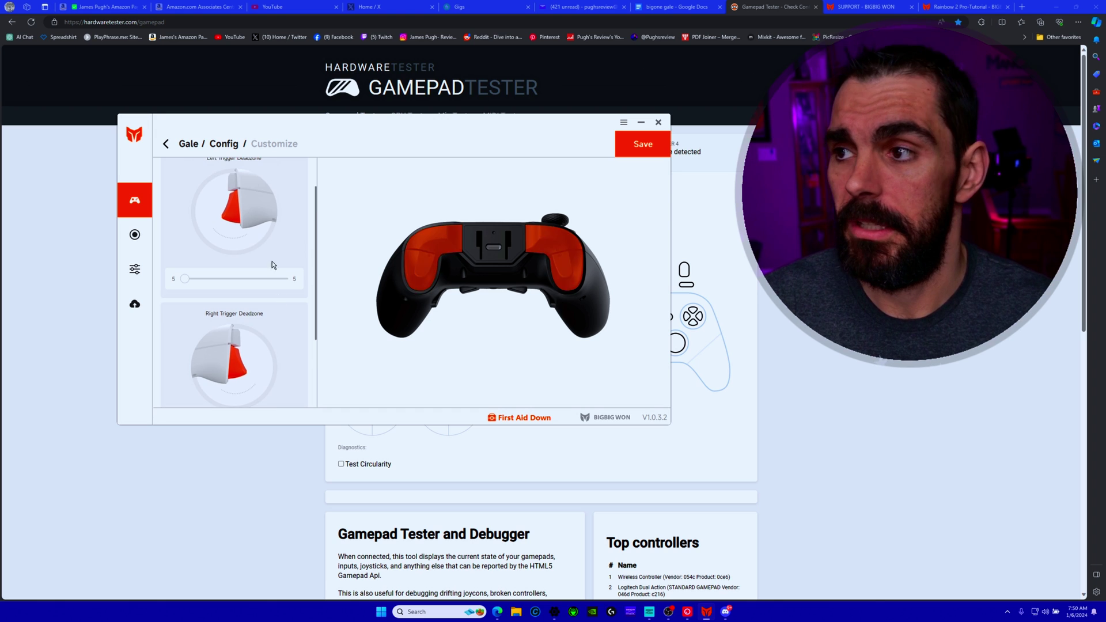
Step: Open the keymap assignment for the A button and show the keyboard keys available for mapping
click(264, 177)
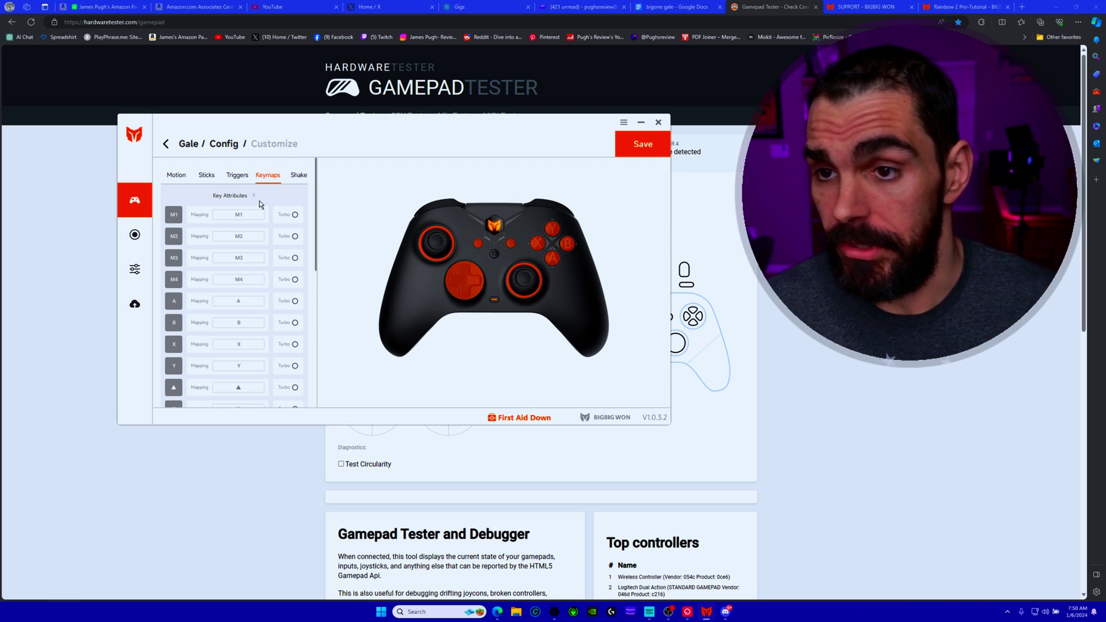
click(242, 309)
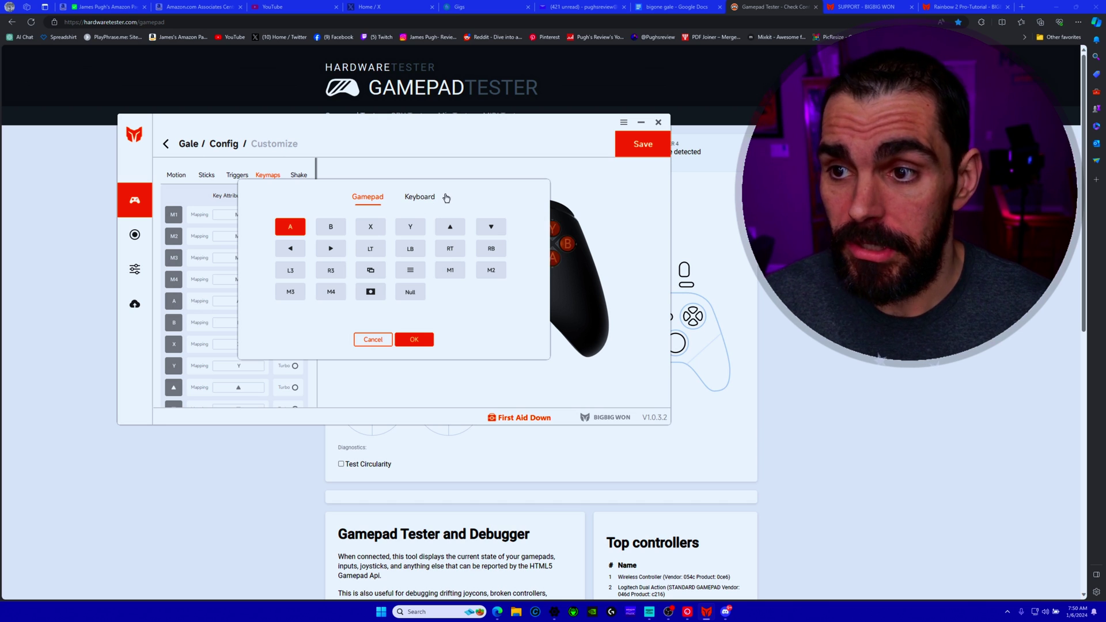
click(420, 197)
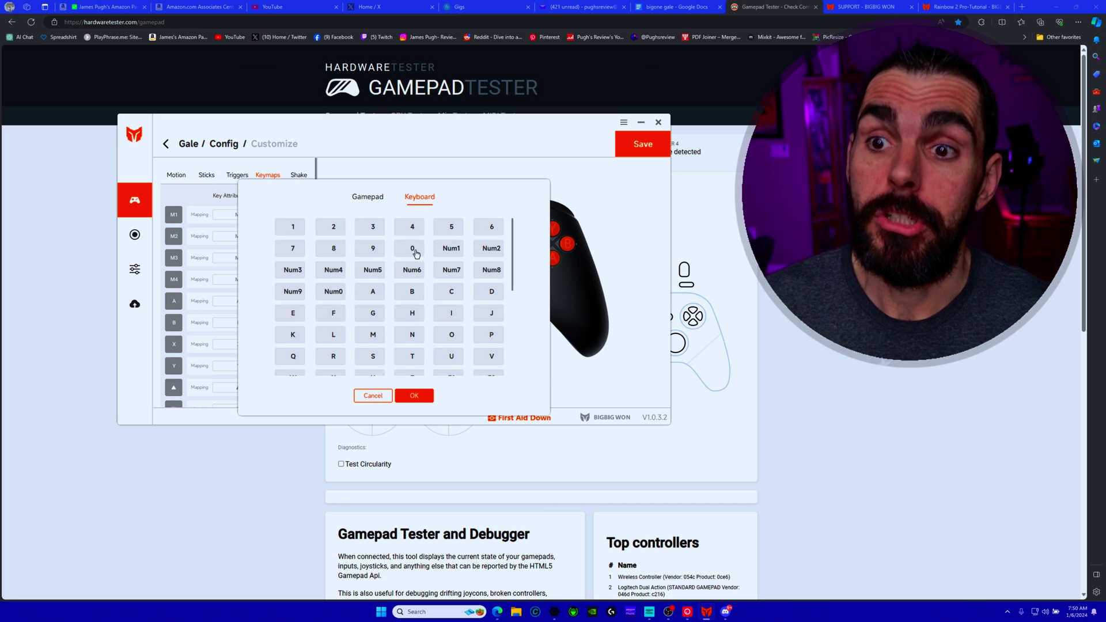